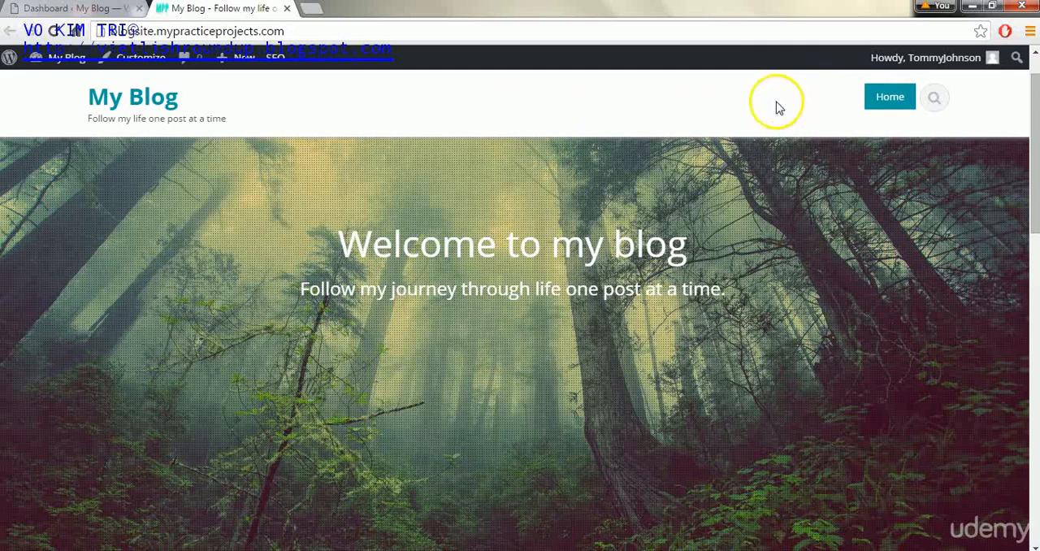
- Return to the WordPress dashboard and start a new page titled "Contact"
{"action": "left_click", "coordinate": [93, 10]}
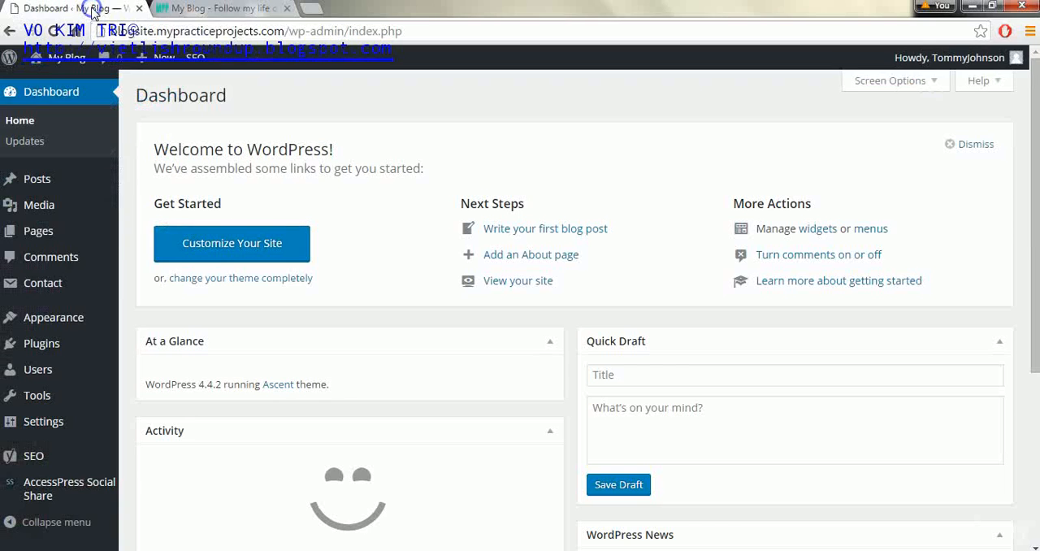
{"action": "mouse_move", "coordinate": [38, 231]}
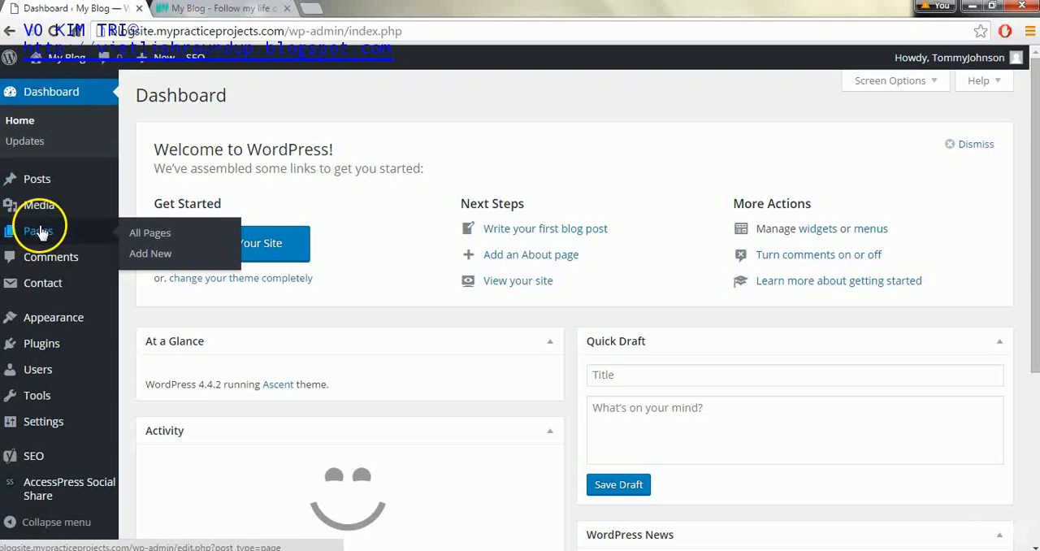
{"action": "left_click", "coordinate": [149, 254]}
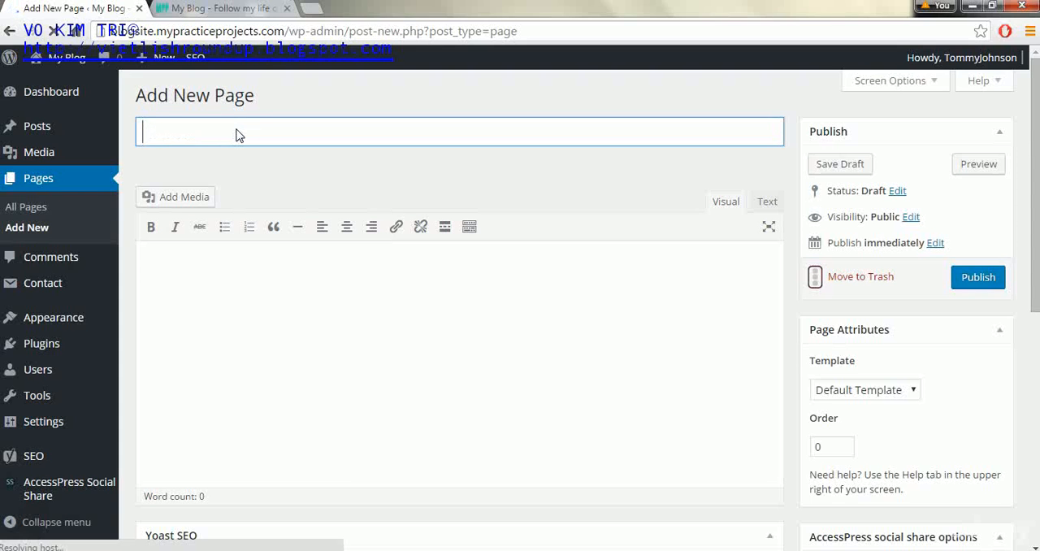
{"action": "type", "text": "Contact"}
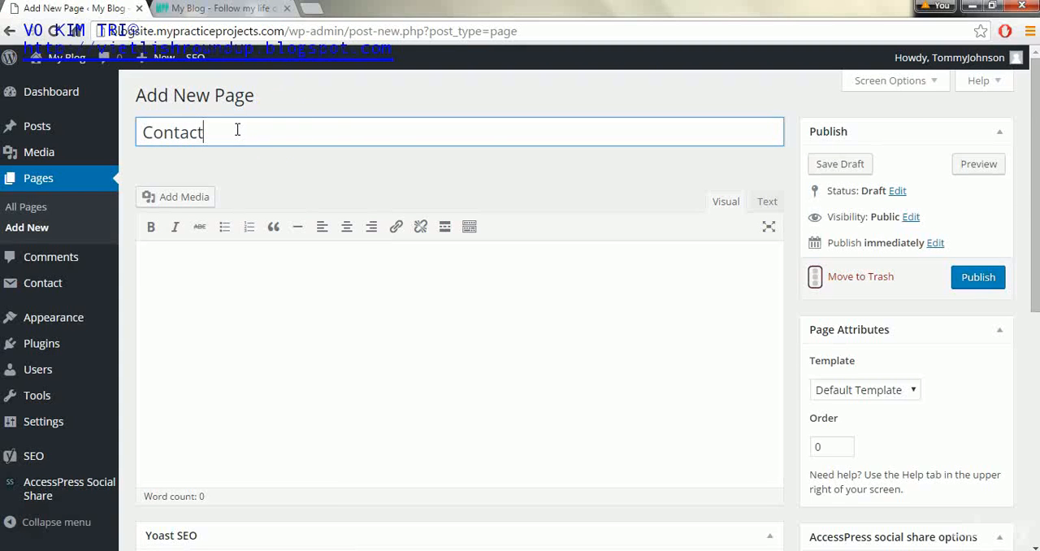
- Set the Contact page's Yoast SEO focus keyword to "contact" and publish the page
{"action": "left_click_drag", "start_coordinate": [1037, 162], "coordinate": [1032, 319]}
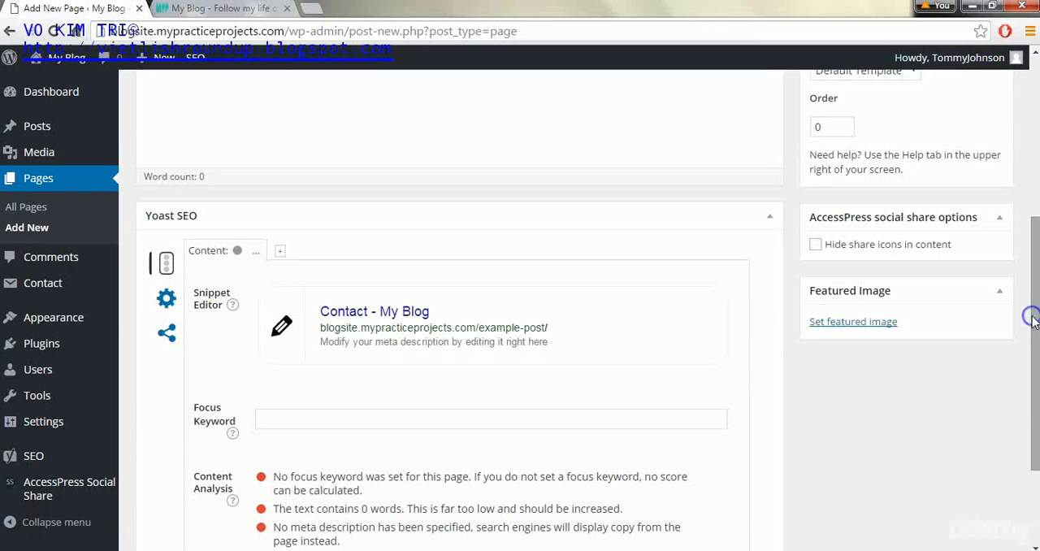
{"action": "left_click", "coordinate": [264, 416]}
{"action": "type", "text": "con"}
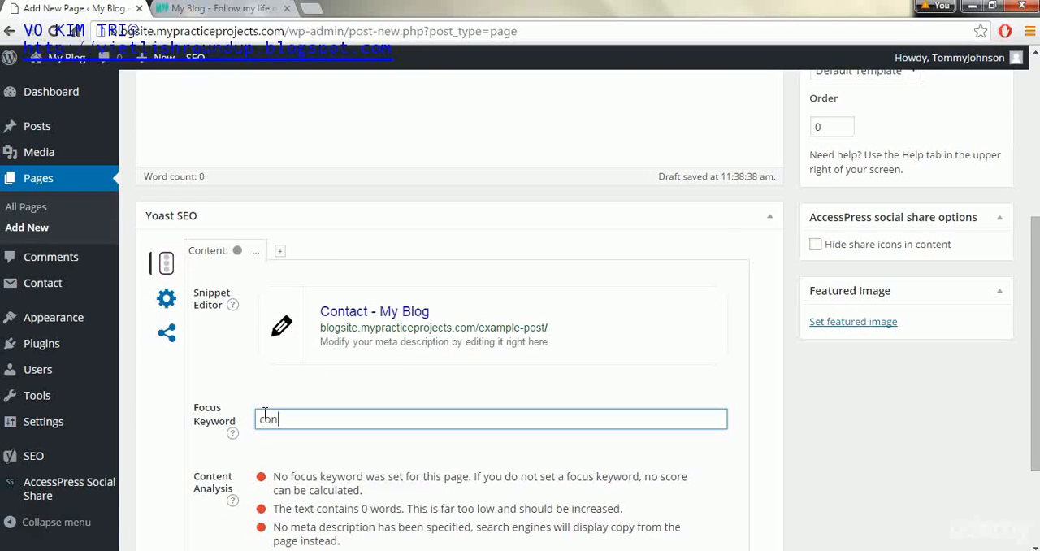
{"action": "type", "text": "tact"}
{"action": "left_click_drag", "start_coordinate": [1026, 286], "coordinate": [1025, 156]}
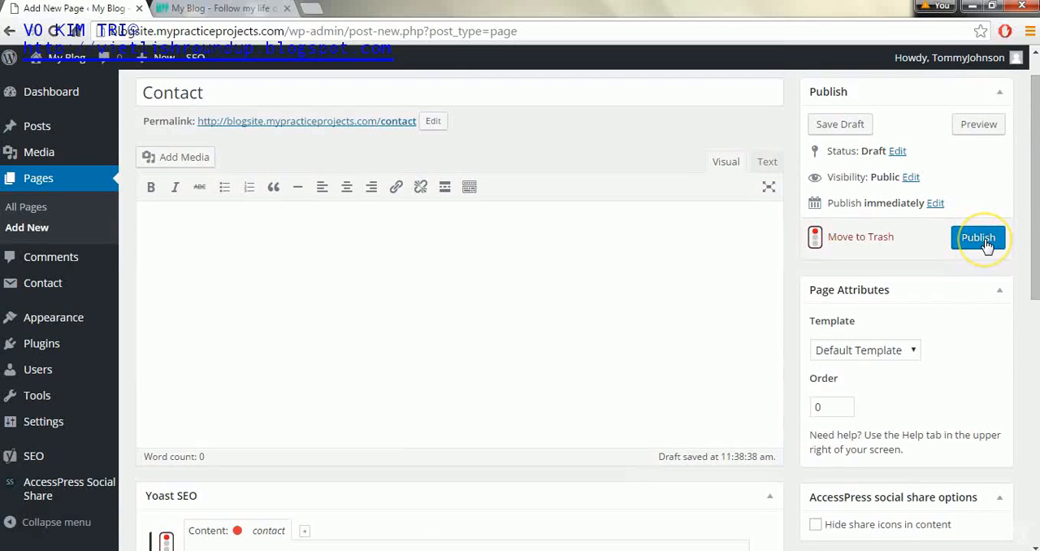
{"action": "left_click", "coordinate": [979, 238]}
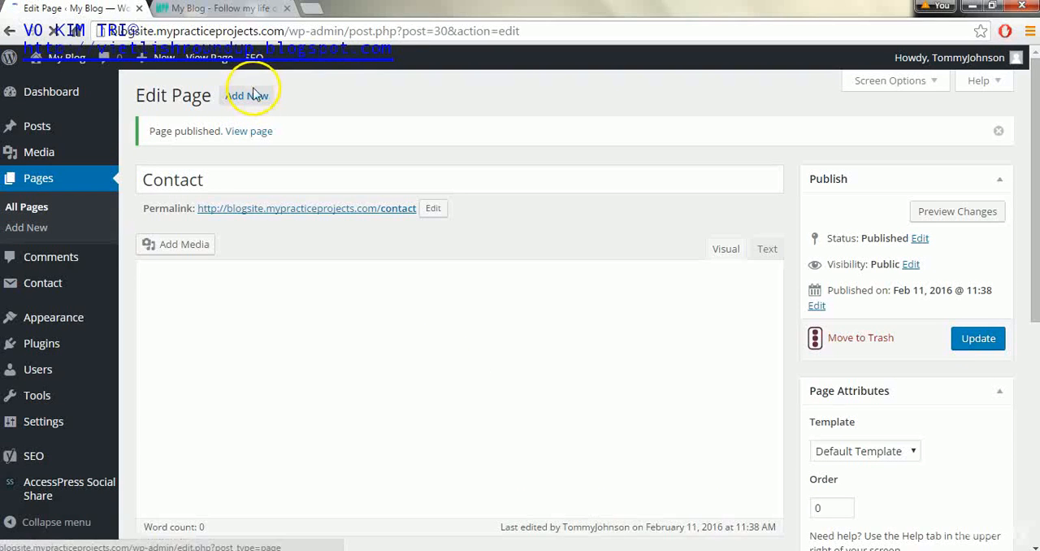
- Start another new page, glance at the blog's home page, and title the new page "Gallery"
{"action": "left_click", "coordinate": [254, 98]}
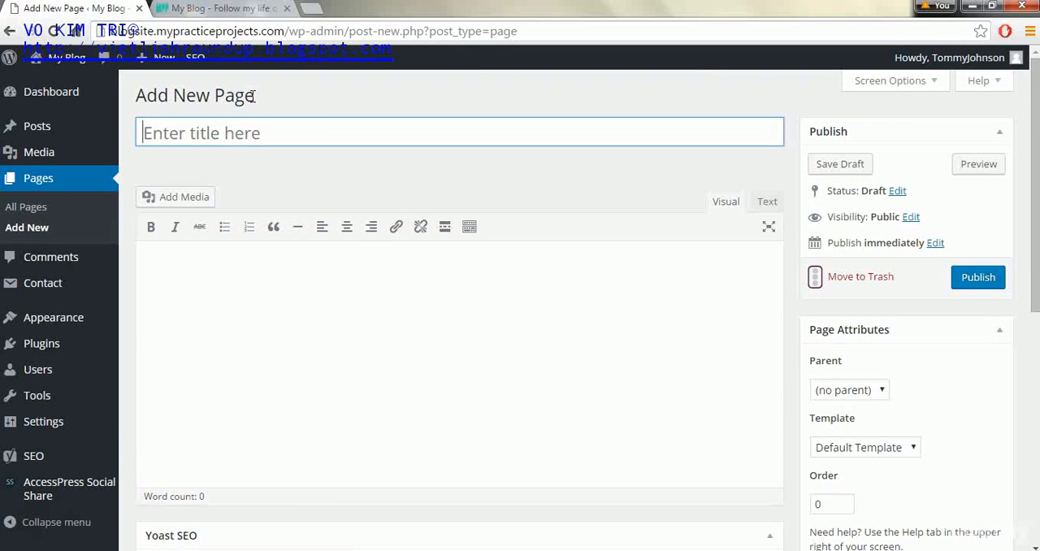
{"action": "left_click", "coordinate": [236, 15]}
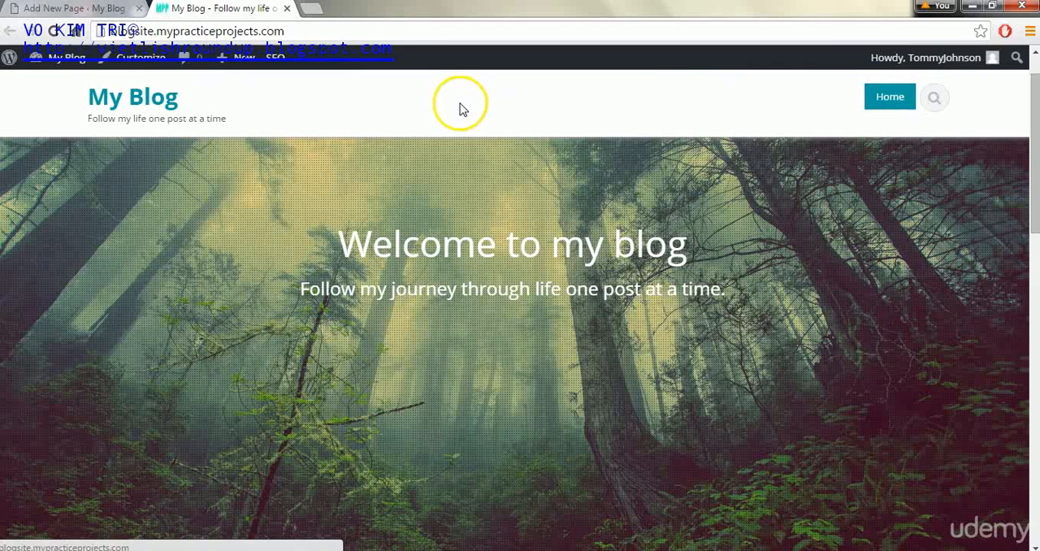
{"action": "left_click", "coordinate": [56, 10]}
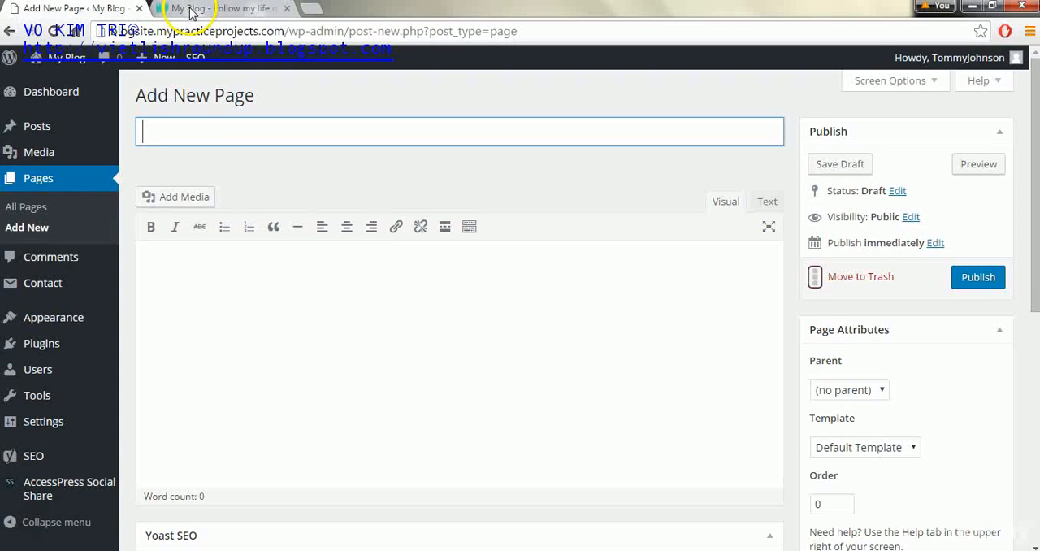
{"action": "type", "text": "Gallery"}
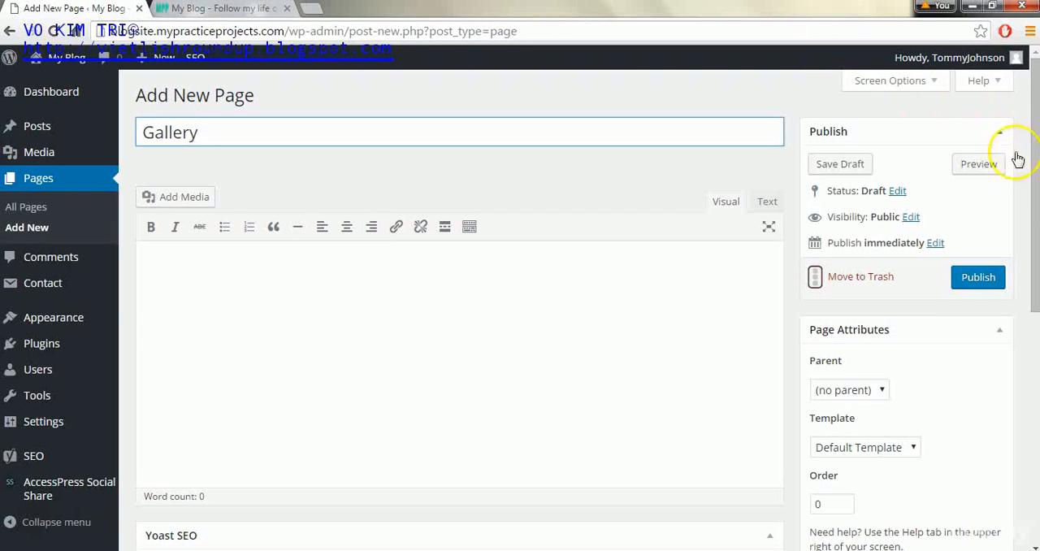
- Set the Gallery page's Yoast SEO focus keyword to "gallery" and publish the page
{"action": "left_click_drag", "start_coordinate": [1032, 152], "coordinate": [1030, 324]}
{"action": "left_click", "coordinate": [370, 397]}
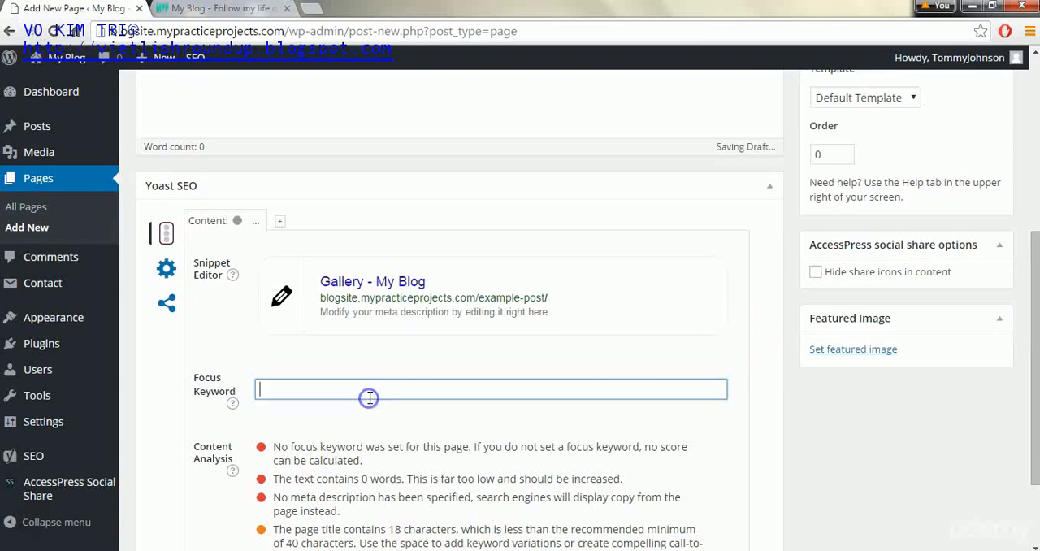
{"action": "type", "text": "gallery"}
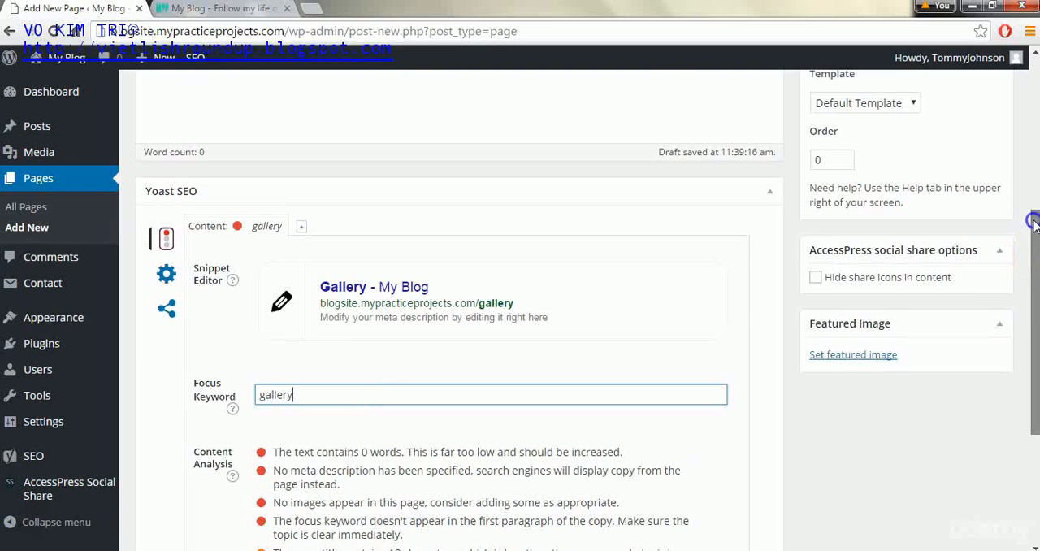
{"action": "scroll", "coordinate": [1015, 224], "scroll_direction": "up", "scroll_amount": 3}
{"action": "left_click", "coordinate": [991, 178]}
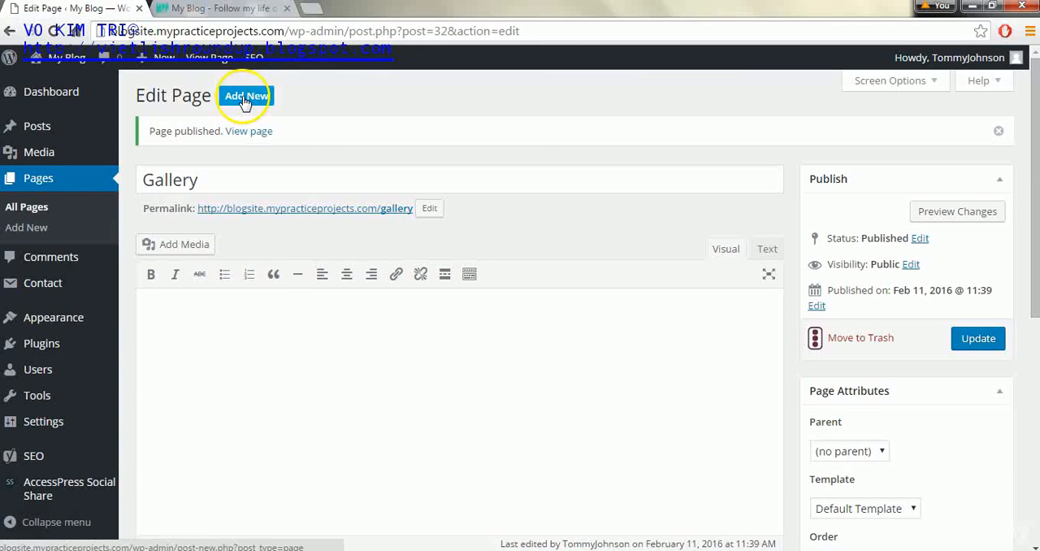
- Create a new page titled "About" with the Yoast SEO focus keyword "About" and publish it
{"action": "left_click", "coordinate": [246, 97]}
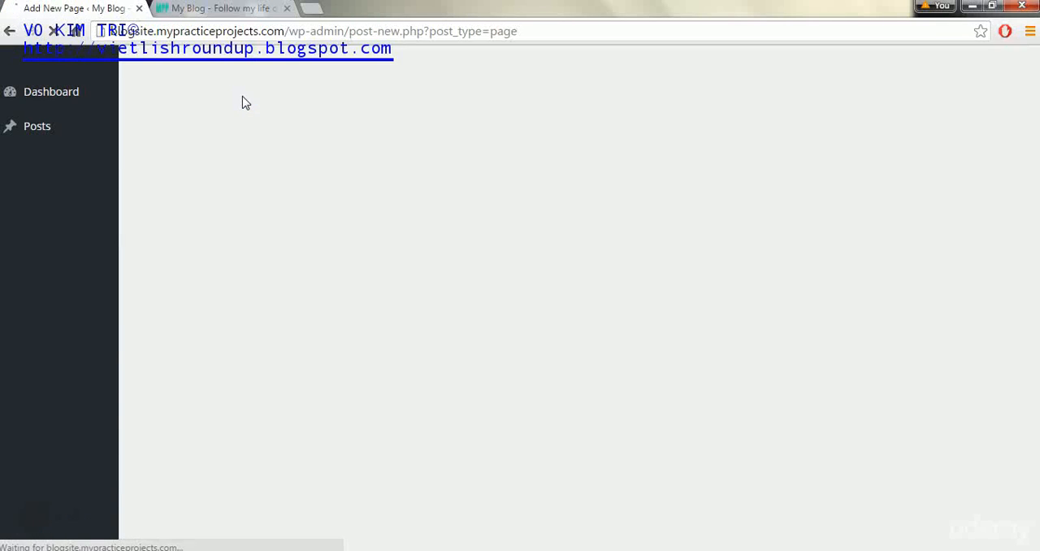
{"action": "type", "text": "About"}
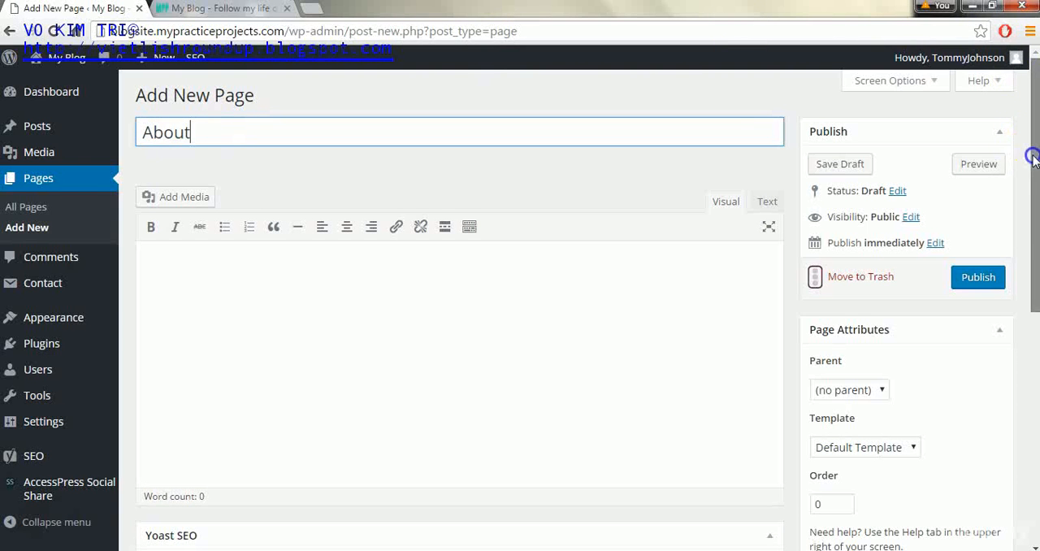
{"action": "left_click_drag", "start_coordinate": [1032, 204], "coordinate": [1034, 343]}
{"action": "left_click", "coordinate": [361, 405]}
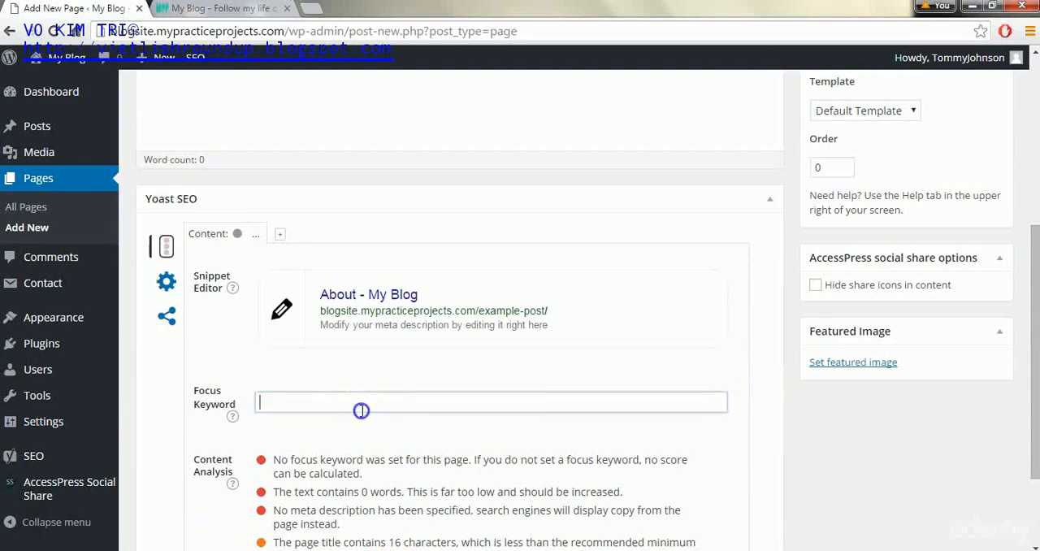
{"action": "type", "text": "About"}
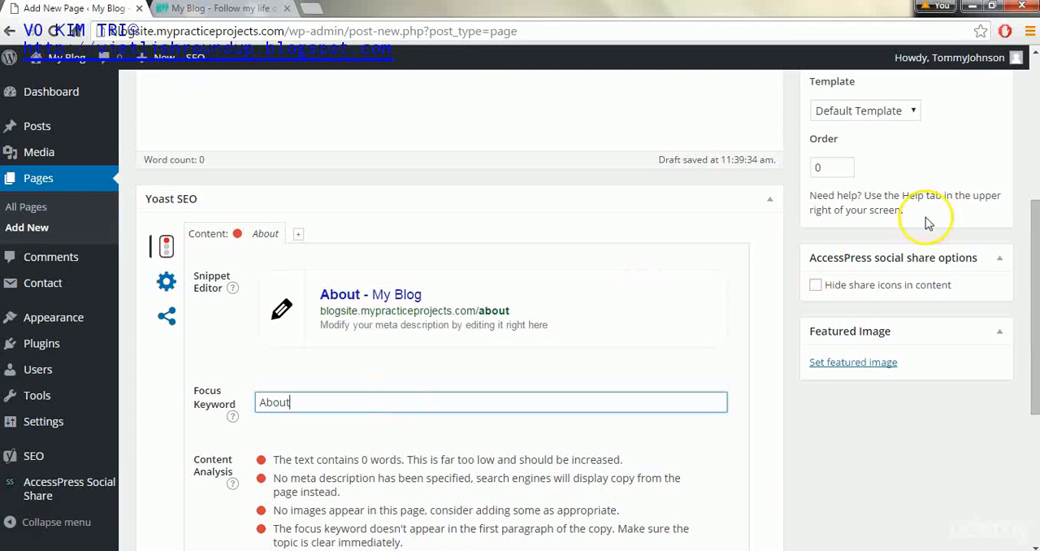
{"action": "scroll", "coordinate": [1036, 195], "scroll_direction": "up", "scroll_amount": 4}
{"action": "left_click", "coordinate": [976, 277]}
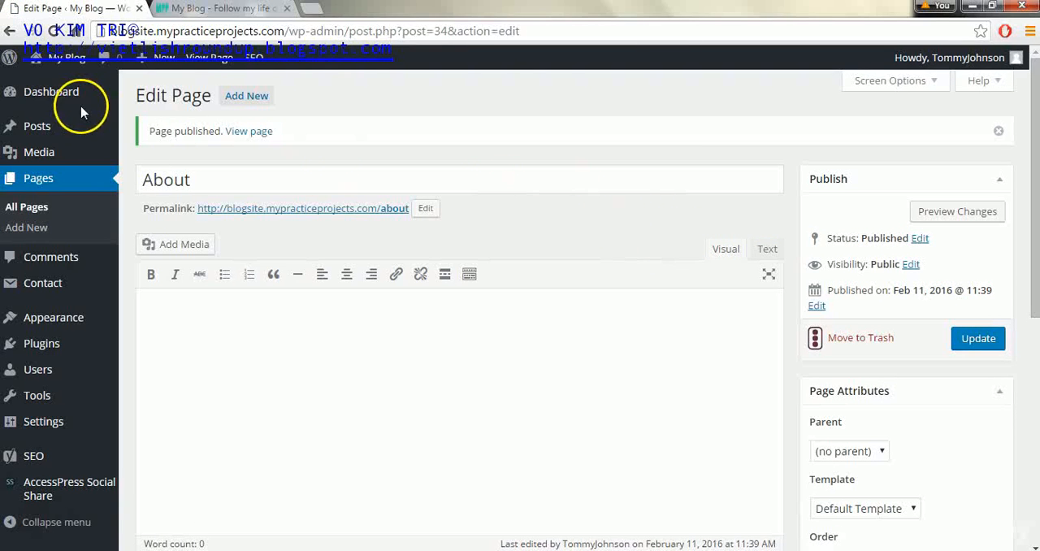
- Start a new blog post titled "Out in the country side"
{"action": "mouse_move", "coordinate": [37, 128]}
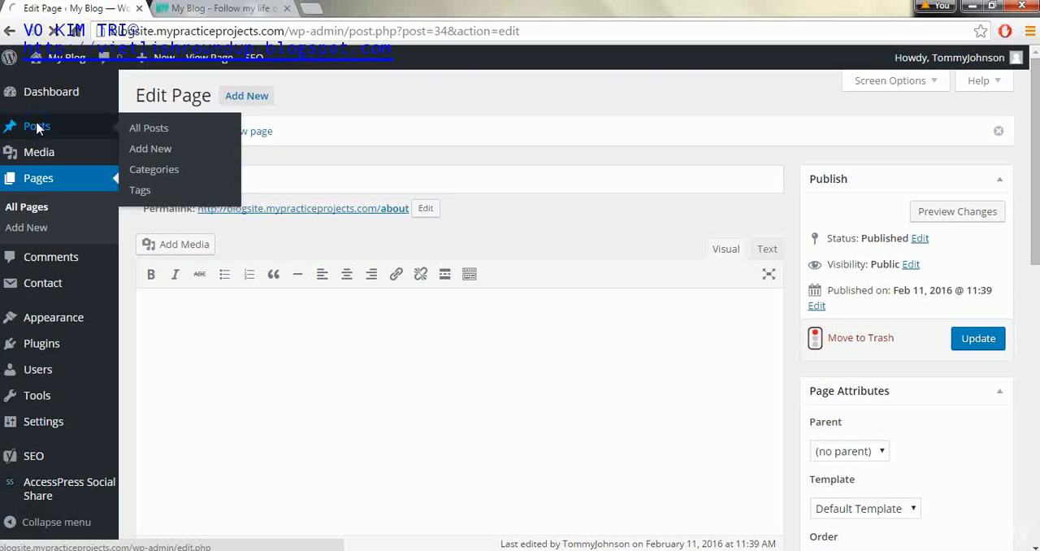
{"action": "left_click", "coordinate": [36, 128]}
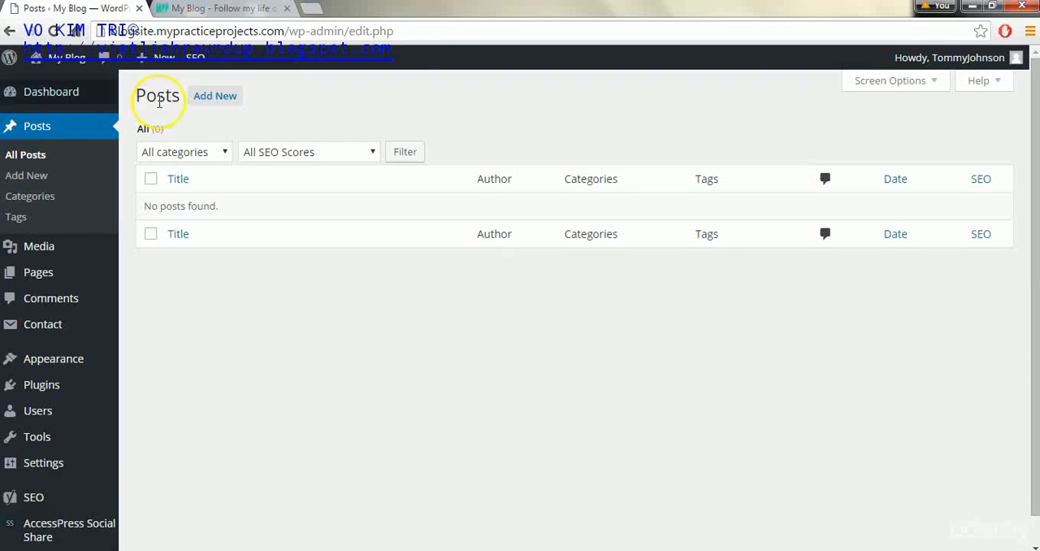
{"action": "left_click", "coordinate": [232, 104]}
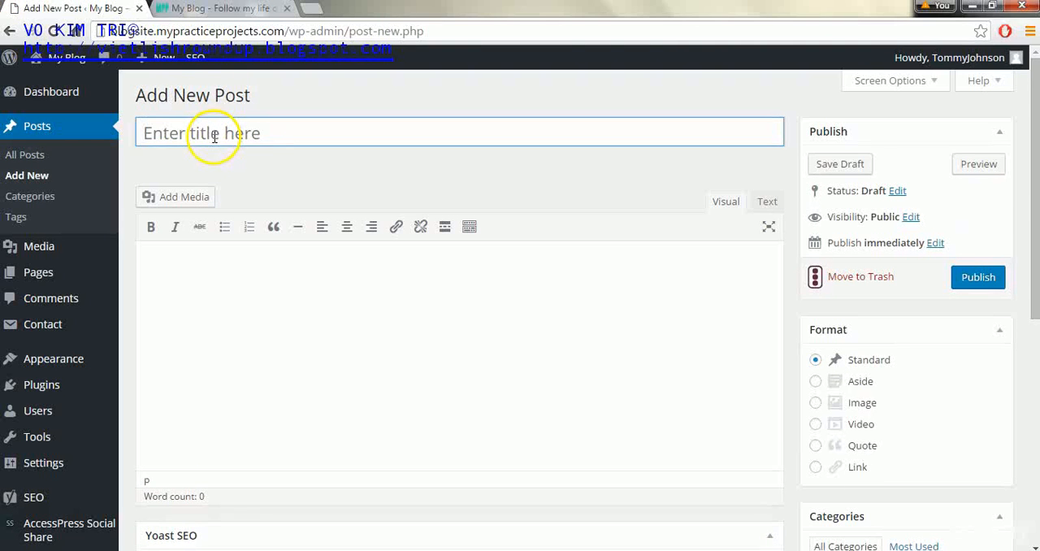
{"action": "left_click", "coordinate": [215, 136]}
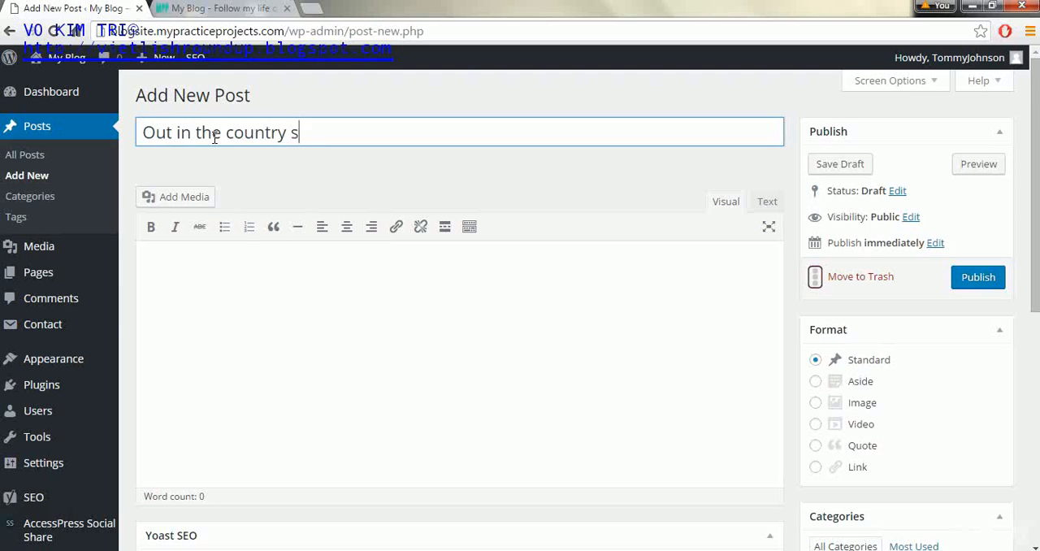
- Copy the entire Lorem ipsum text from the open Word document and paste it into the post's body
{"action": "left_click", "coordinate": [277, 323]}
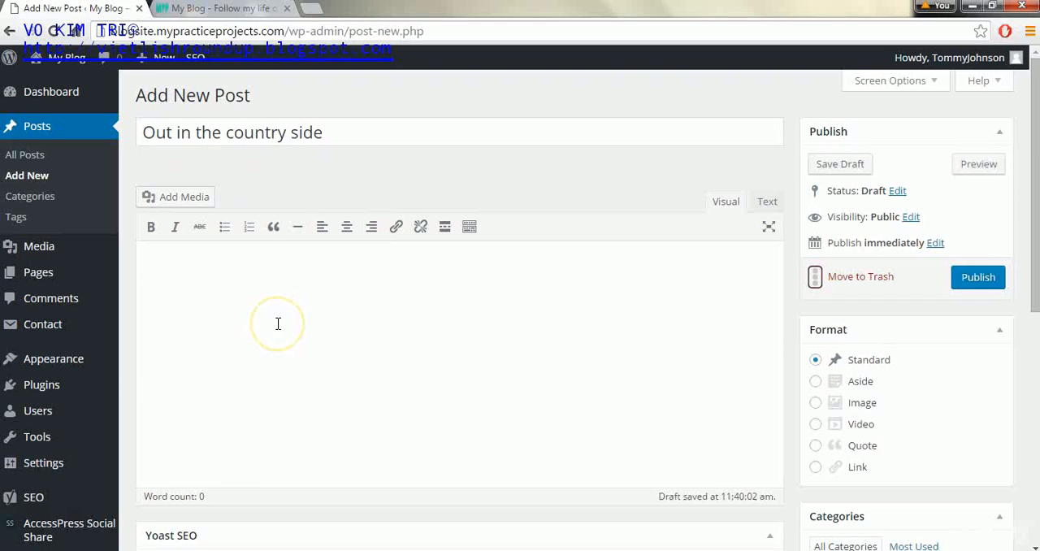
{"action": "left_click", "coordinate": [106, 550]}
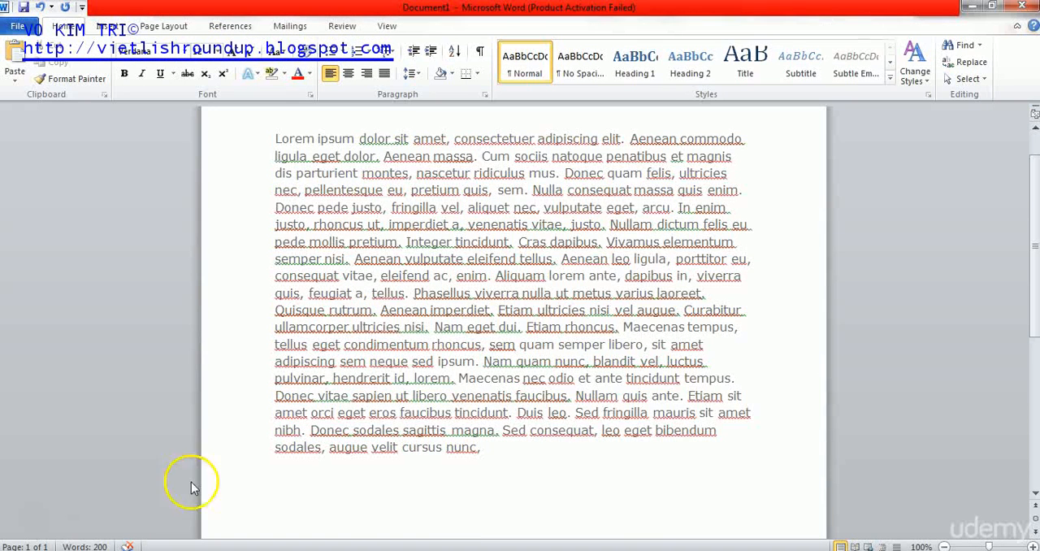
{"action": "left_click_drag", "start_coordinate": [536, 444], "coordinate": [213, 128]}
{"action": "right_click", "coordinate": [388, 168]}
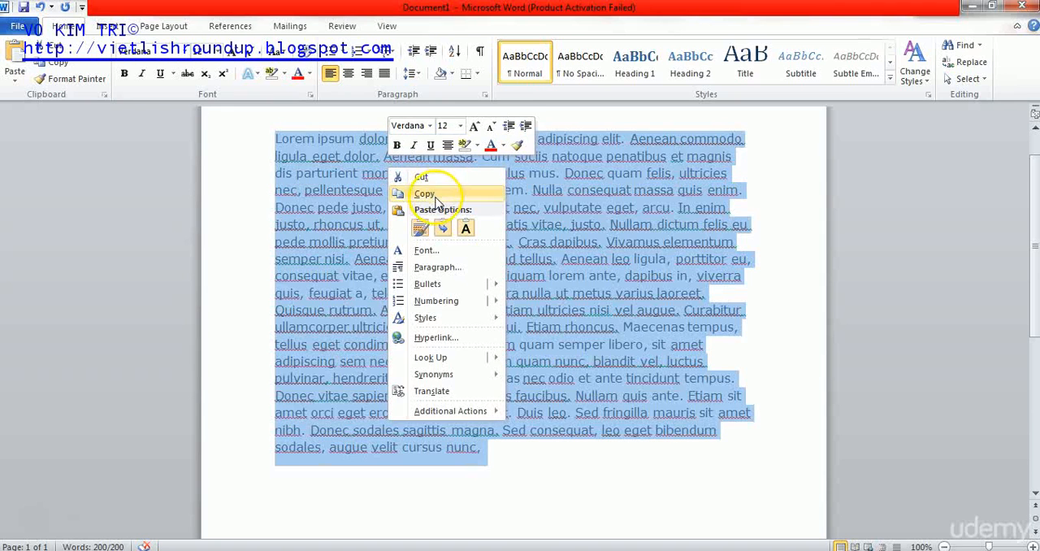
{"action": "left_click", "coordinate": [439, 198]}
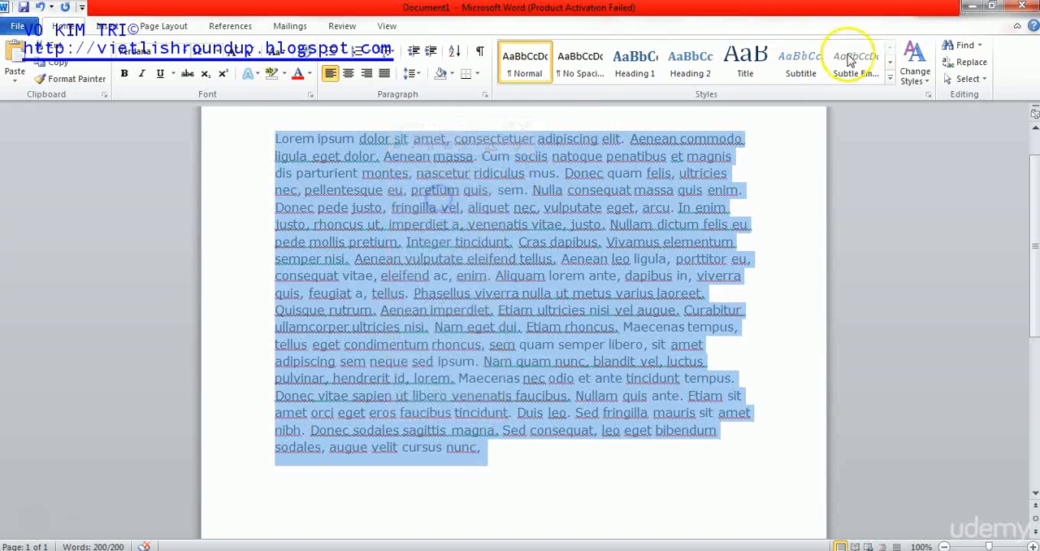
{"action": "left_click", "coordinate": [973, 8]}
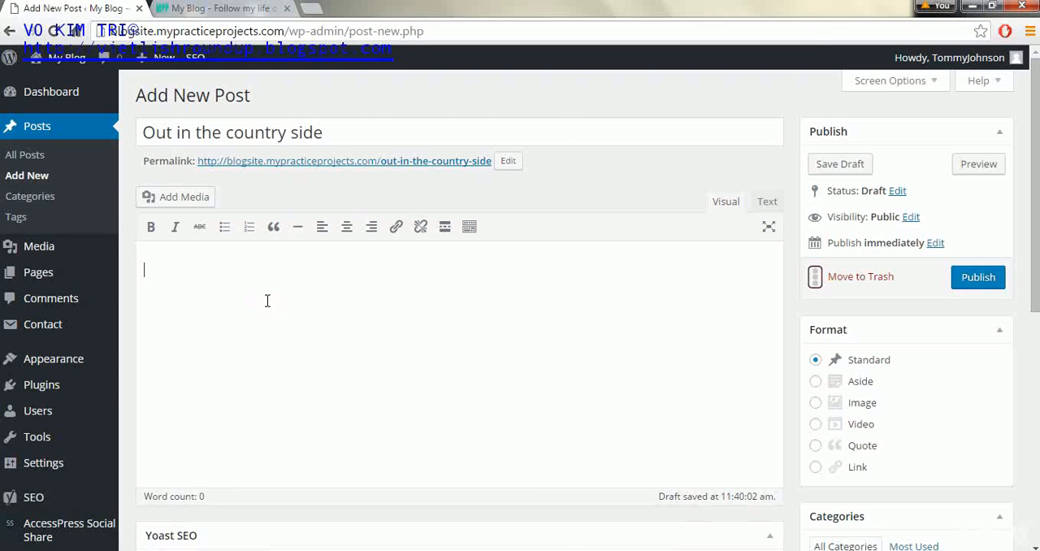
{"action": "key", "text": "ctrl+v"}
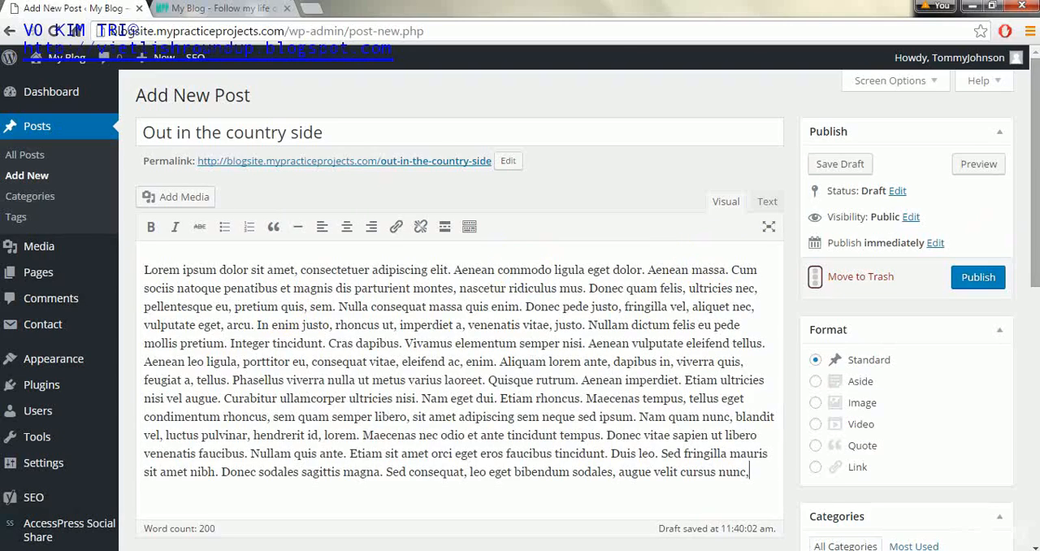
{"action": "left_click_drag", "start_coordinate": [1038, 195], "coordinate": [1025, 154]}
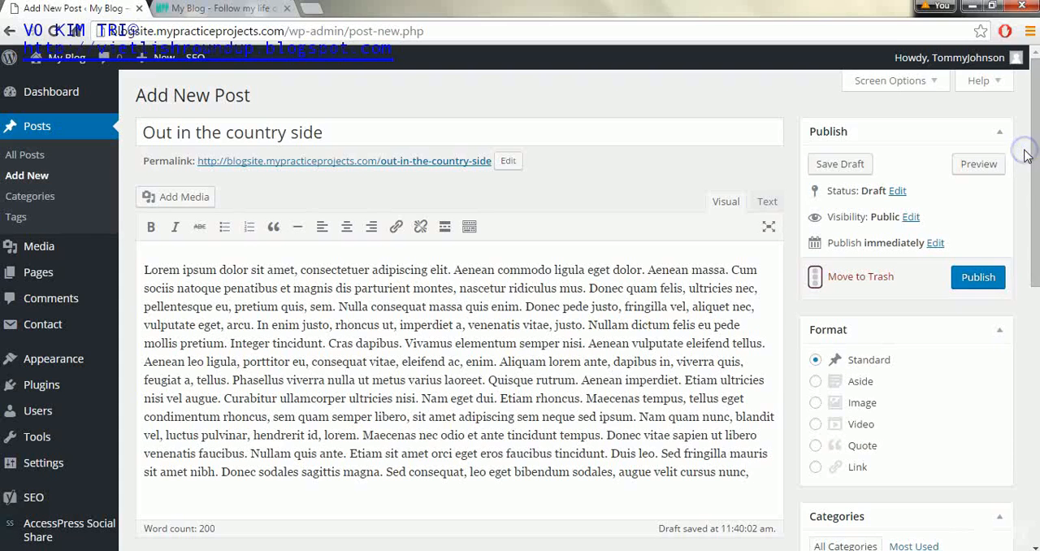
{"action": "left_click", "coordinate": [935, 245]}
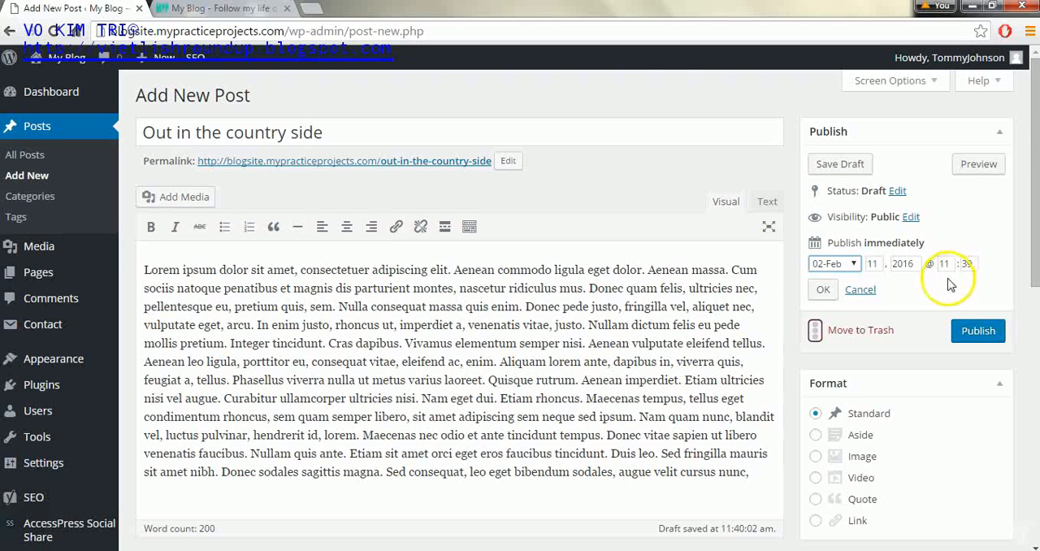
{"action": "left_click", "coordinate": [860, 290]}
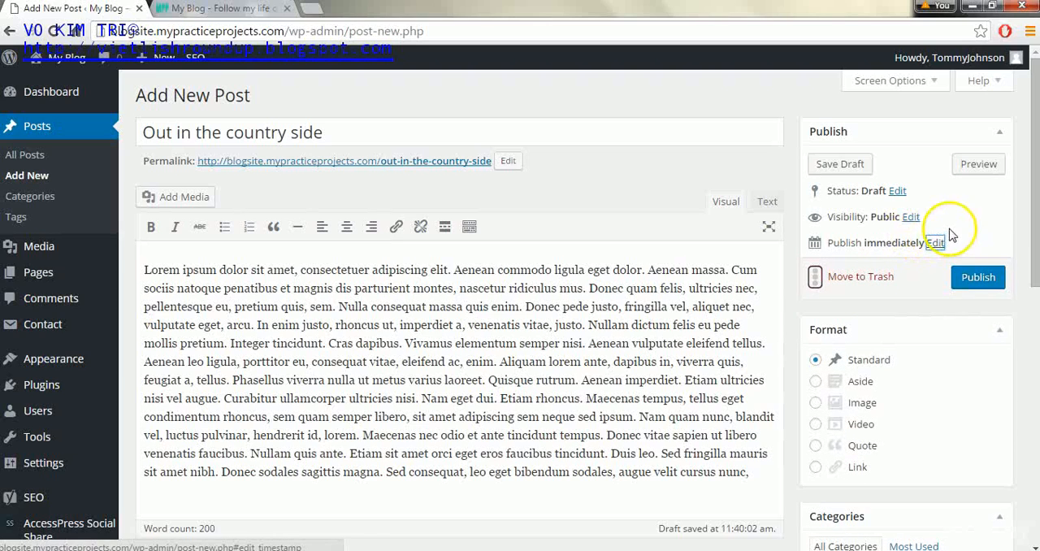
- Set the wooden fence landscape photo fence-951963_1920.jpg from the media library as the post's featured image
{"action": "left_click_drag", "start_coordinate": [1031, 214], "coordinate": [1031, 297]}
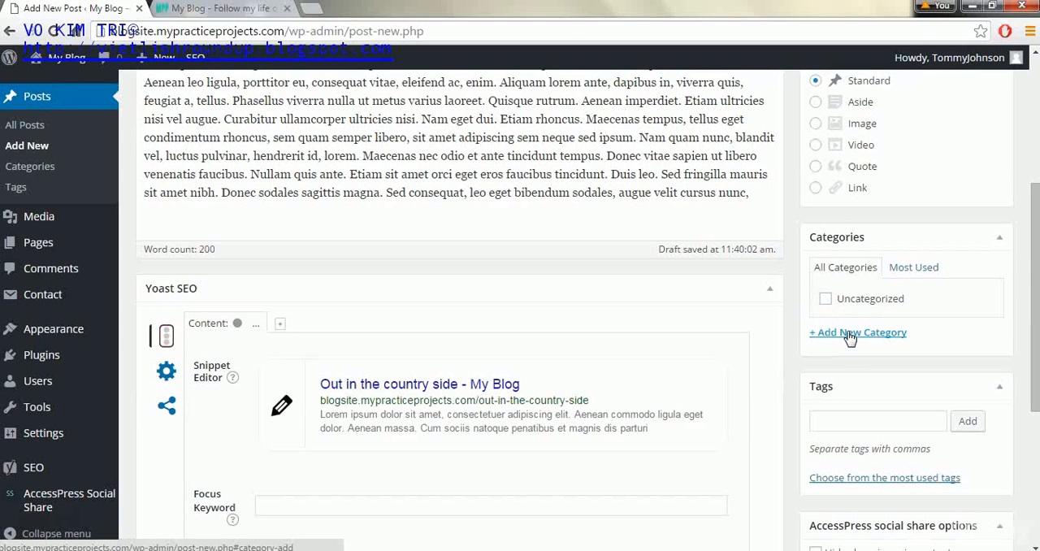
{"action": "left_click", "coordinate": [221, 8]}
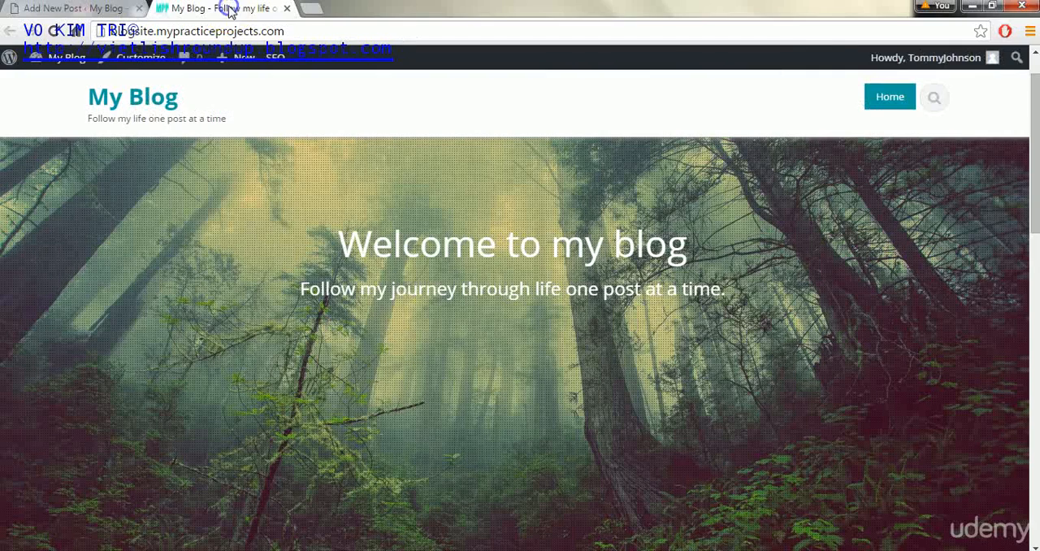
{"action": "left_click", "coordinate": [98, 13]}
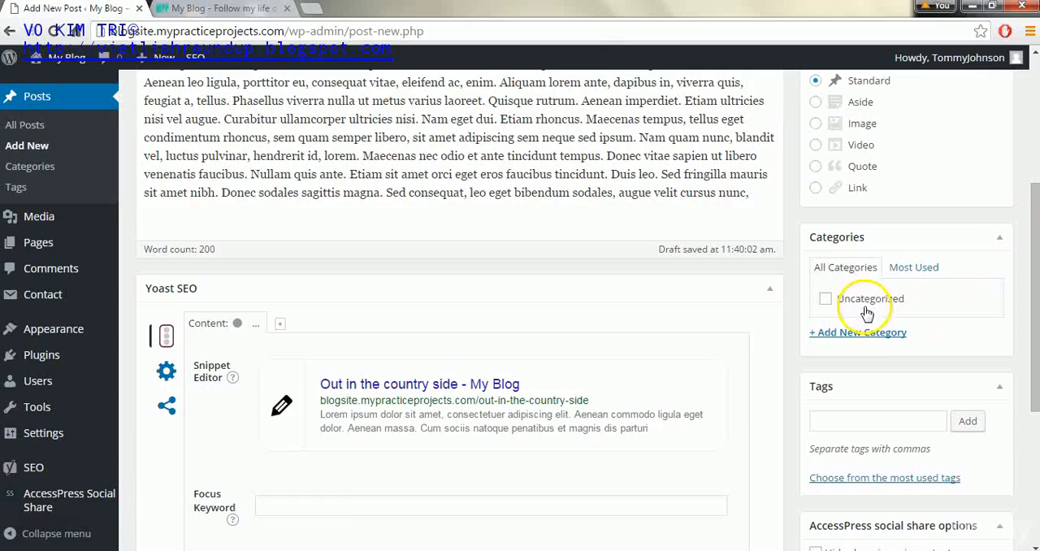
{"action": "left_click_drag", "start_coordinate": [1034, 282], "coordinate": [1030, 185]}
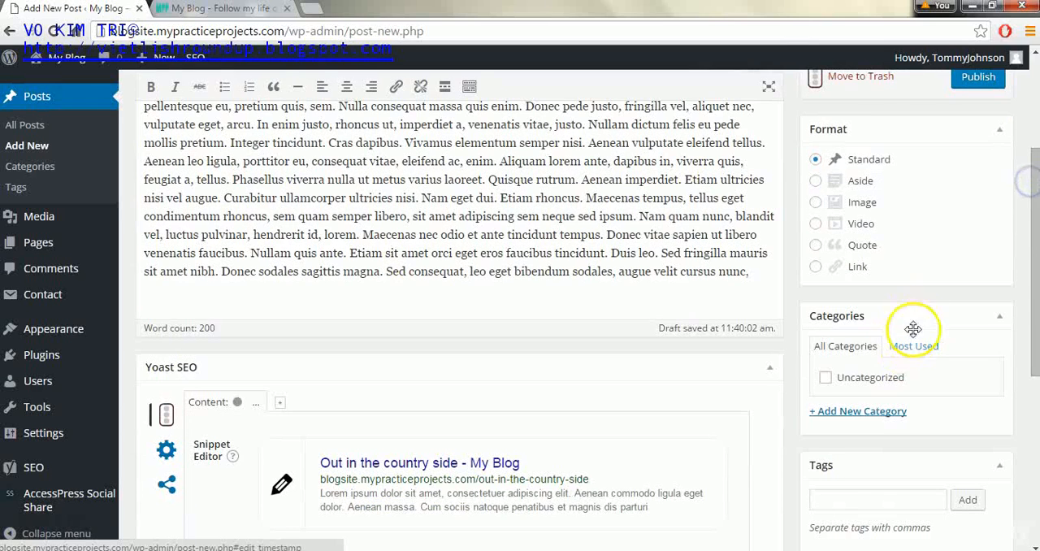
{"action": "left_click", "coordinate": [1034, 251]}
{"action": "left_click_drag", "start_coordinate": [1032, 252], "coordinate": [1036, 403]}
{"action": "left_click", "coordinate": [853, 402]}
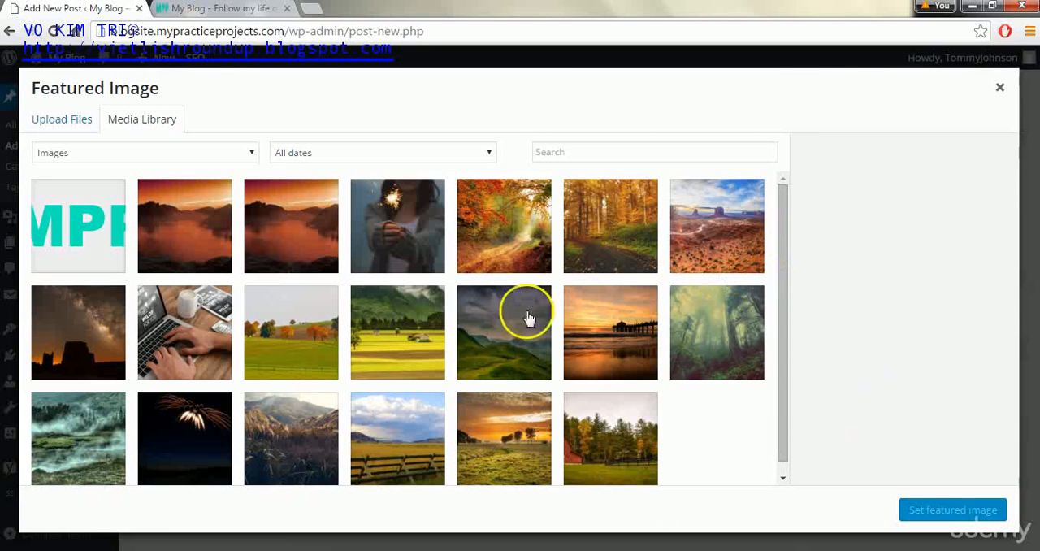
{"action": "left_click", "coordinate": [405, 462]}
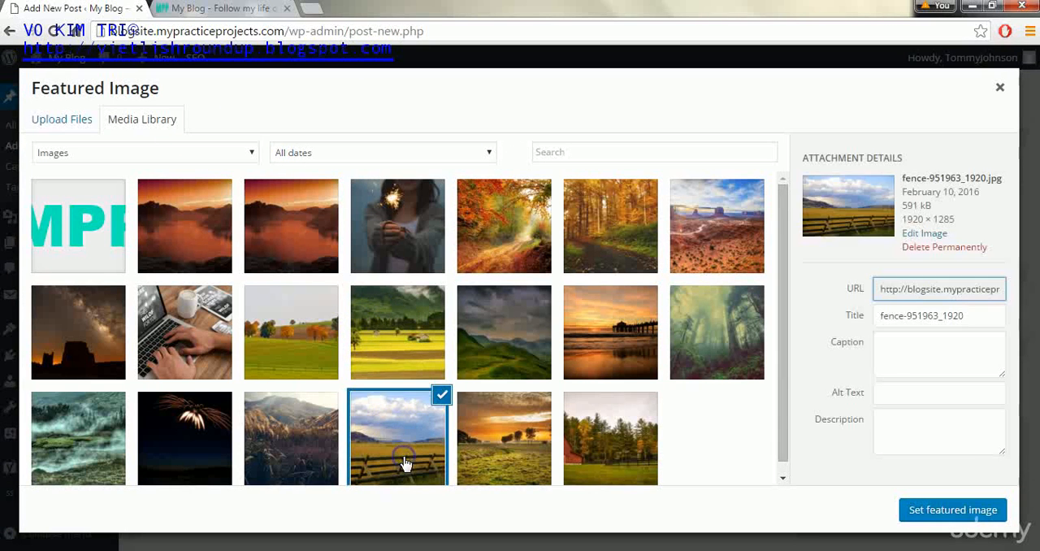
{"action": "left_click", "coordinate": [953, 510]}
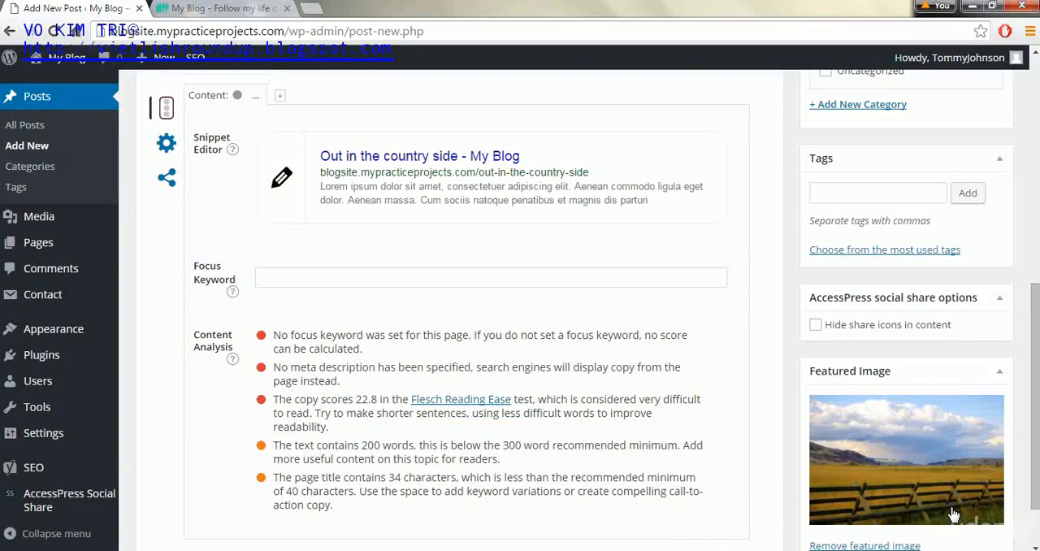
- Publish the "Out in the country side" post
{"action": "left_click", "coordinate": [1033, 311]}
{"action": "left_click_drag", "start_coordinate": [1032, 309], "coordinate": [1034, 81]}
{"action": "left_click", "coordinate": [978, 278]}
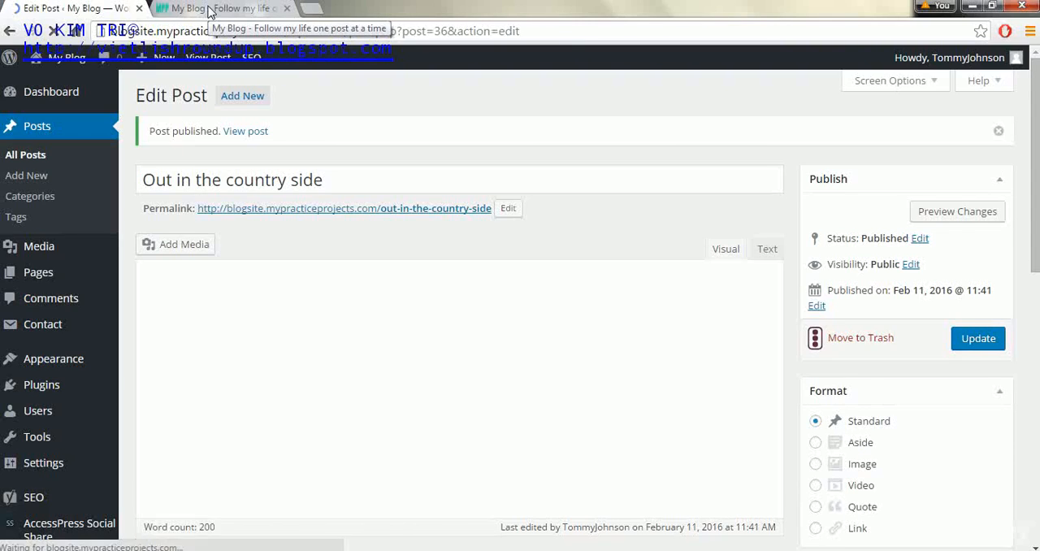
- Reload the blog's home page and examine its page menu, the new post's image and excerpt, and the sidebar sections
{"action": "left_click", "coordinate": [209, 9]}
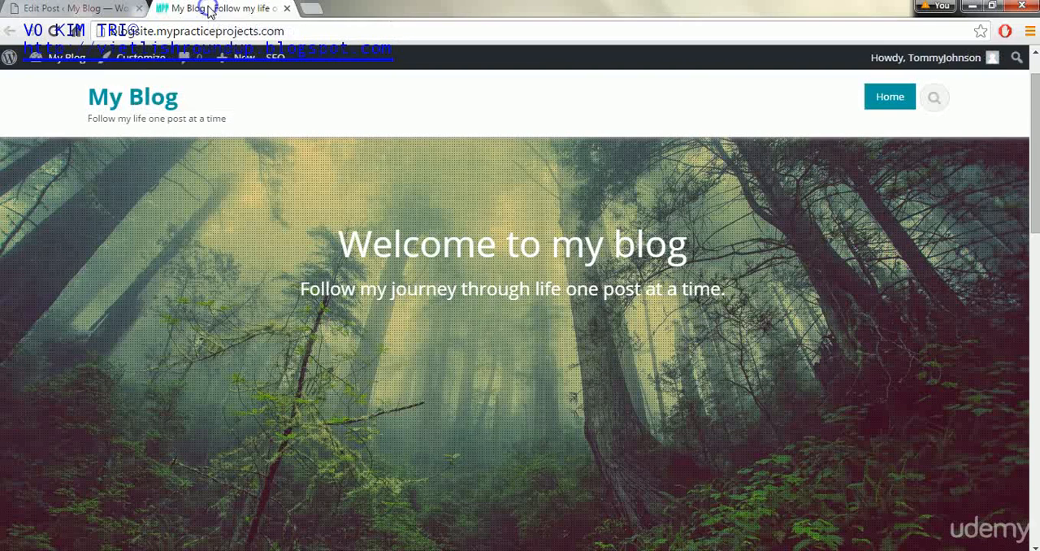
{"action": "left_click", "coordinate": [50, 31]}
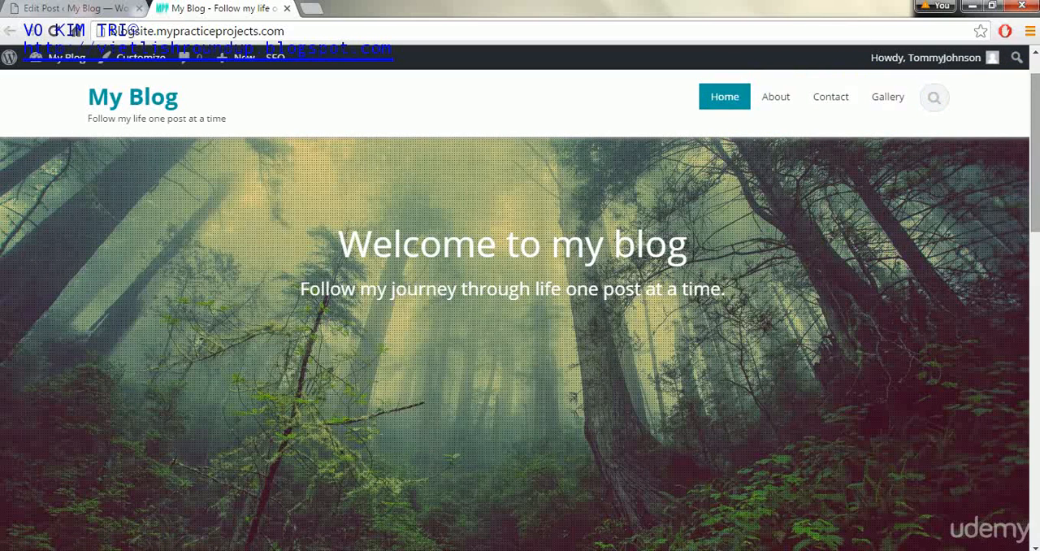
{"action": "left_click_drag", "start_coordinate": [1035, 95], "coordinate": [1032, 183]}
{"action": "left_click_drag", "start_coordinate": [1032, 217], "coordinate": [1028, 249]}
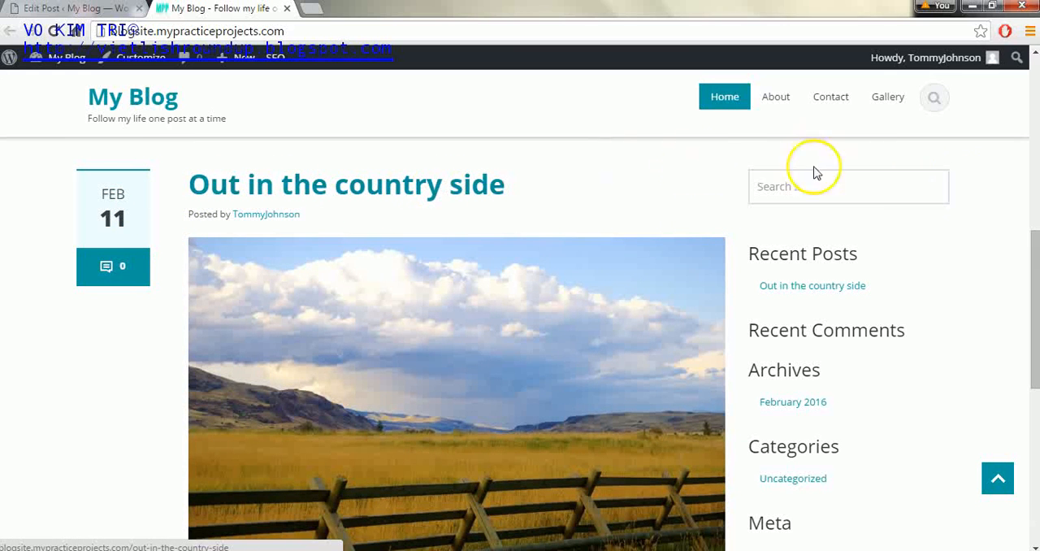
{"action": "left_click_drag", "start_coordinate": [1031, 233], "coordinate": [1031, 279]}
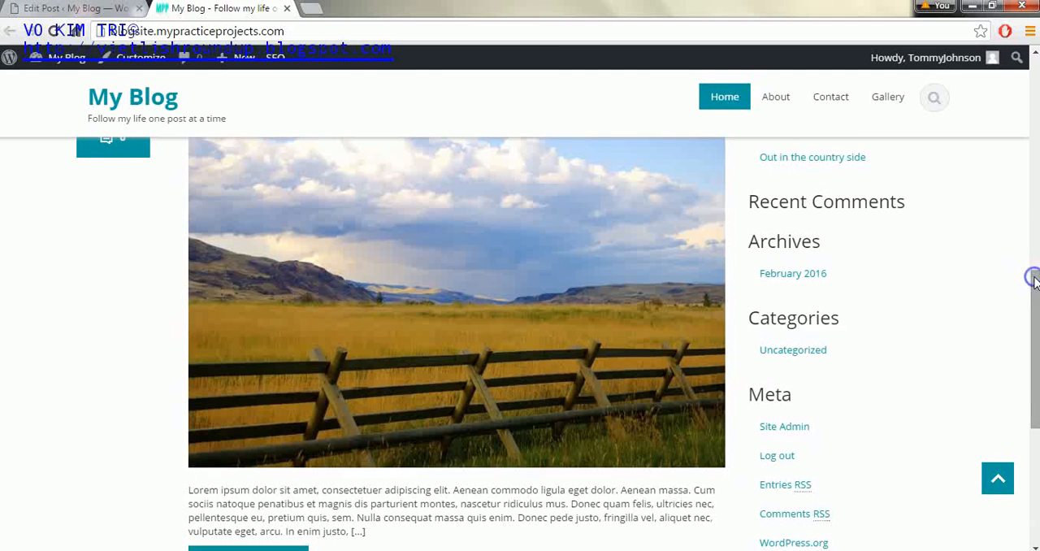
{"action": "mouse_move", "coordinate": [1035, 319]}
{"action": "left_mouse_down"}
{"action": "mouse_move", "coordinate": [1033, 366]}
{"action": "mouse_move", "coordinate": [1025, 328]}
{"action": "left_mouse_up"}
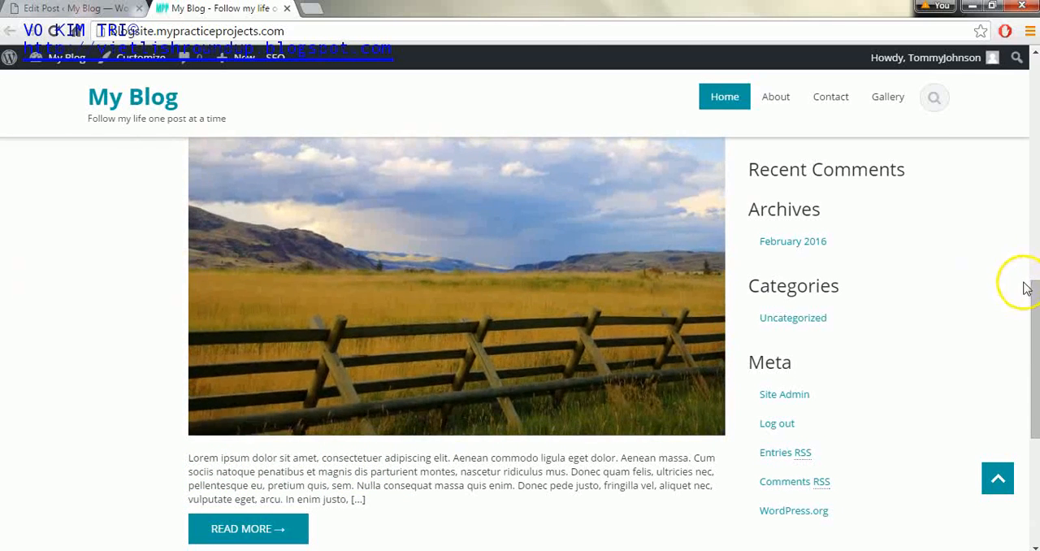
{"action": "left_click_drag", "start_coordinate": [1031, 288], "coordinate": [1035, 270]}
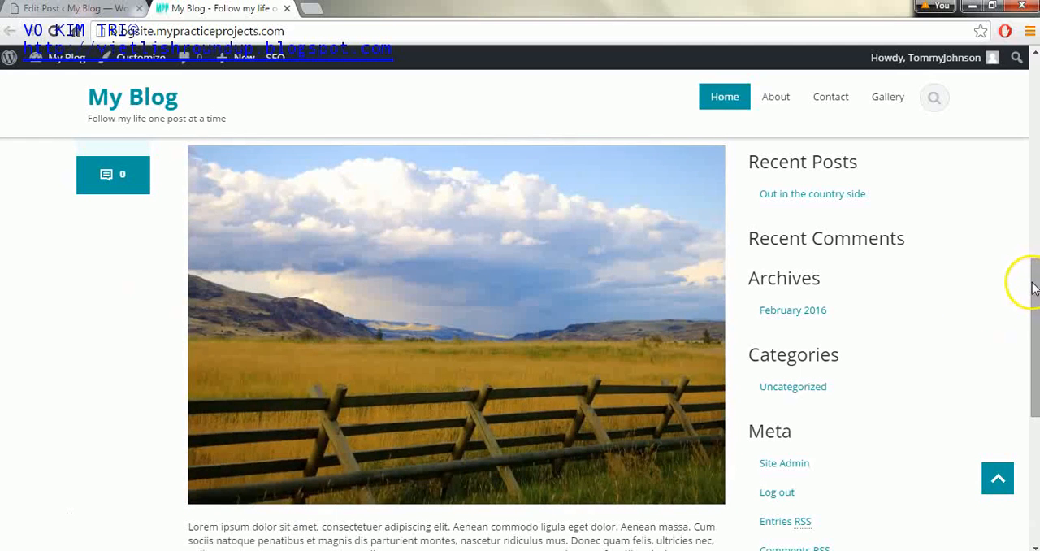
{"action": "left_click_drag", "start_coordinate": [1034, 286], "coordinate": [1034, 317]}
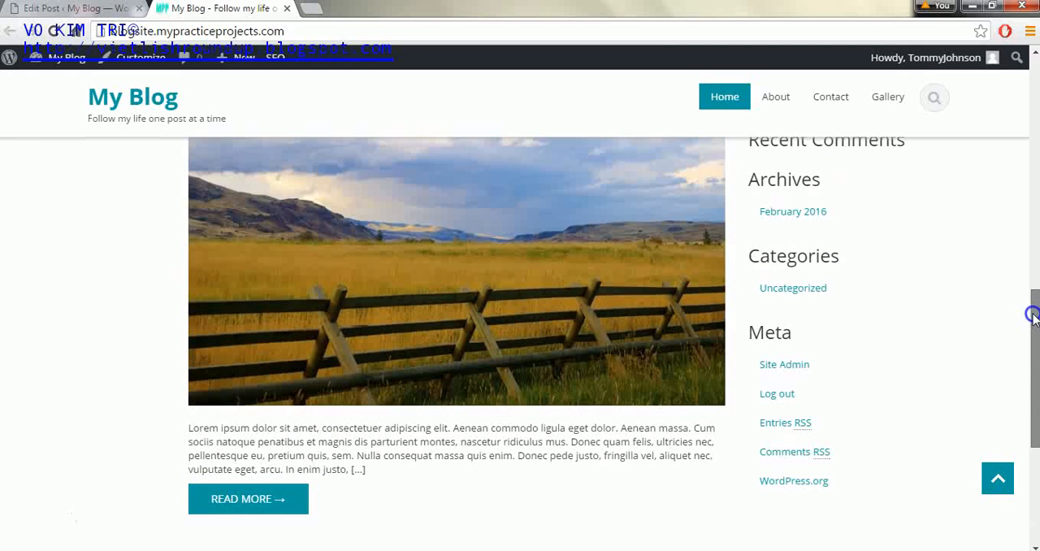
- Open the full "Out in the country side" post from its excerpt and review its text and share icons
{"action": "left_click", "coordinate": [276, 499]}
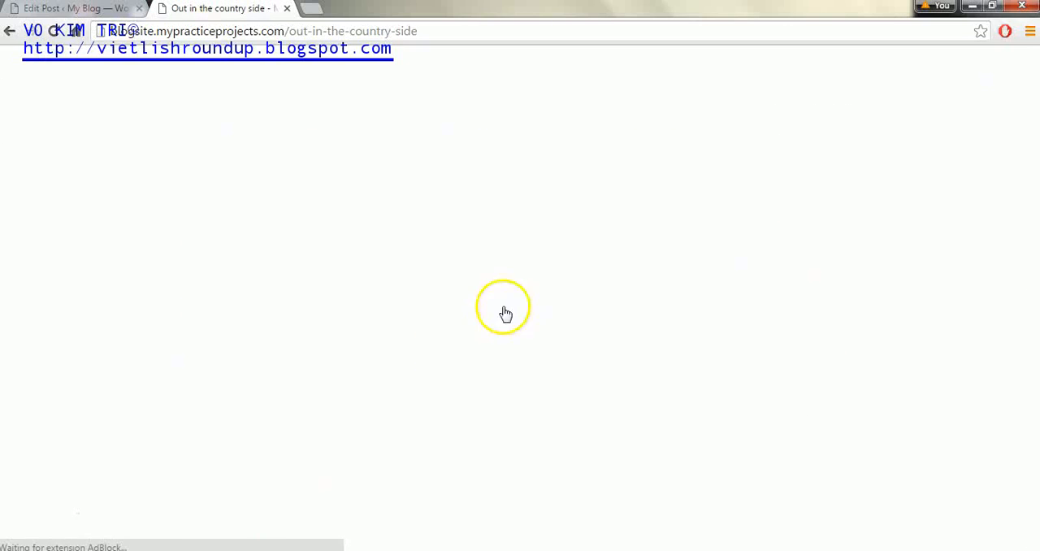
{"action": "left_click_drag", "start_coordinate": [1035, 116], "coordinate": [1036, 205]}
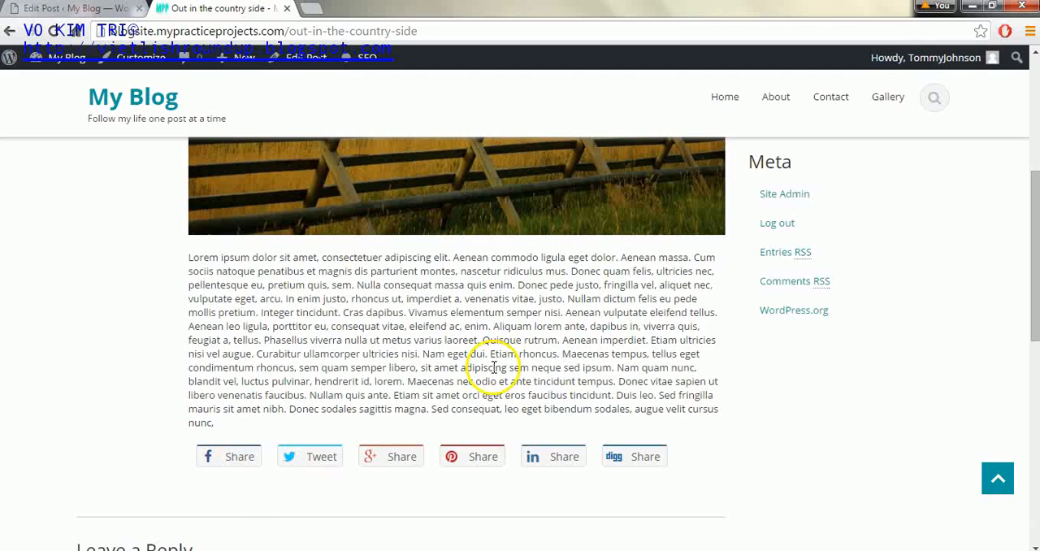
{"action": "left_click_drag", "start_coordinate": [1024, 236], "coordinate": [1030, 86]}
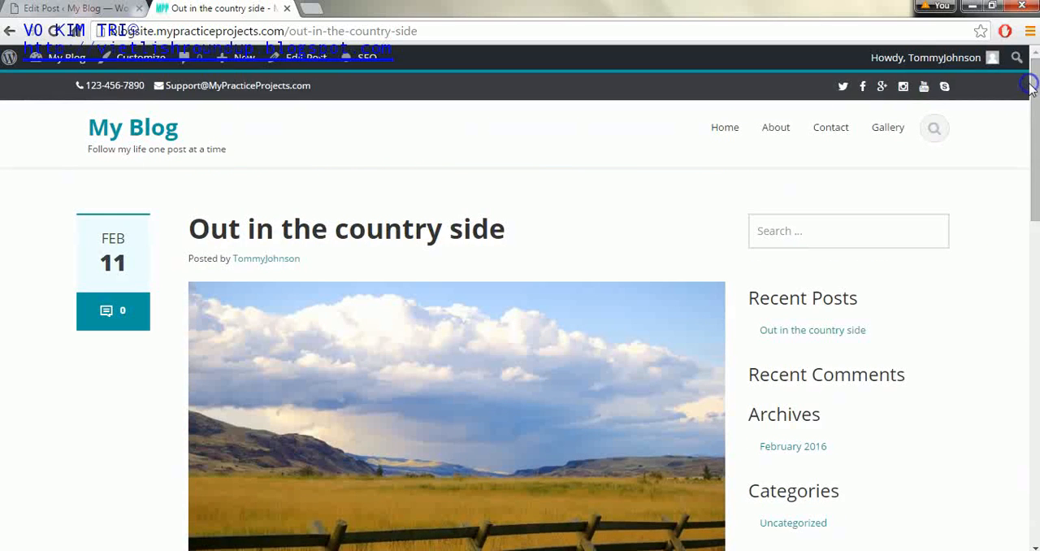
- Return to the blog's home page and reopen the full post from its excerpt
{"action": "left_click", "coordinate": [138, 134]}
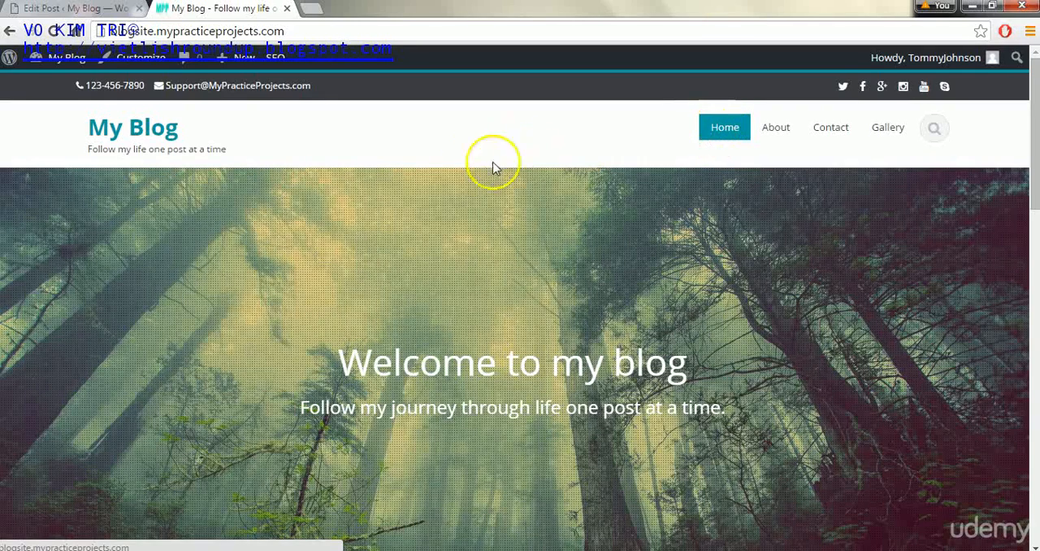
{"action": "left_click_drag", "start_coordinate": [1029, 128], "coordinate": [1033, 339]}
{"action": "left_click", "coordinate": [268, 498]}
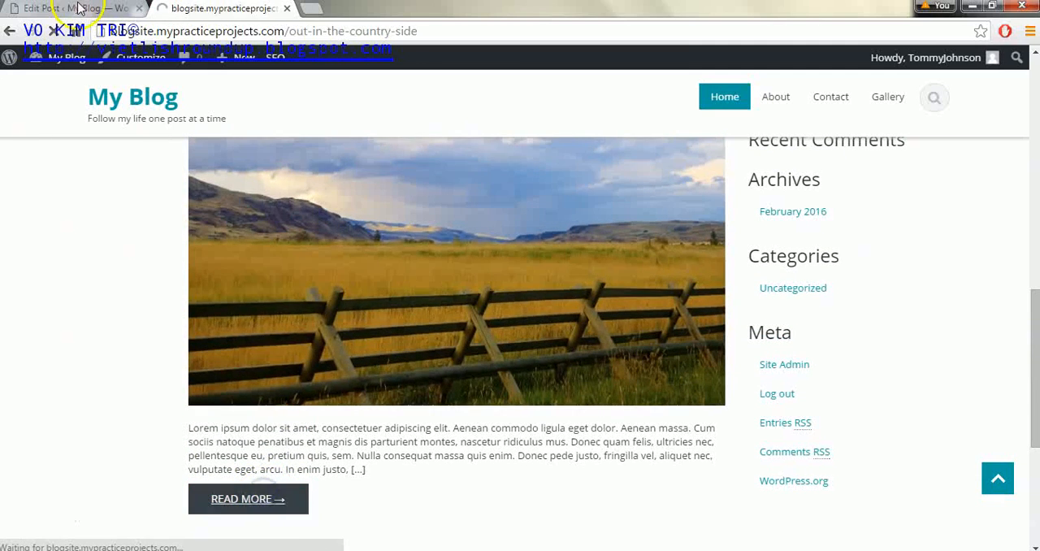
- In the AccessPress Social Share settings, enable only Facebook, Twitter, Google Plus, Pinterest and Email, and save the settings
{"action": "left_click", "coordinate": [75, 9]}
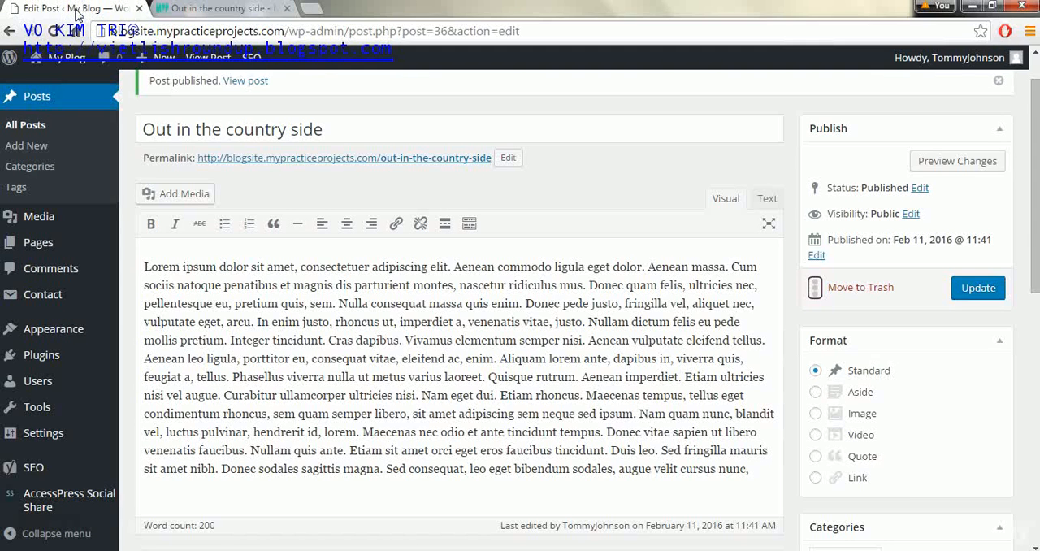
{"action": "left_click", "coordinate": [76, 501]}
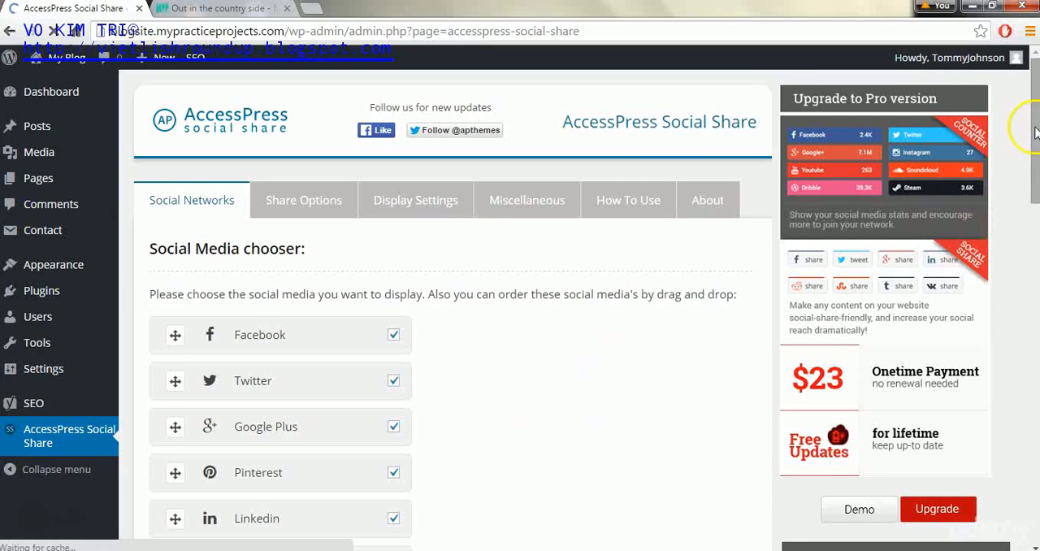
{"action": "mouse_move", "coordinate": [1032, 173]}
{"action": "left_mouse_down"}
{"action": "mouse_move", "coordinate": [1031, 209]}
{"action": "mouse_move", "coordinate": [1031, 185]}
{"action": "left_mouse_up"}
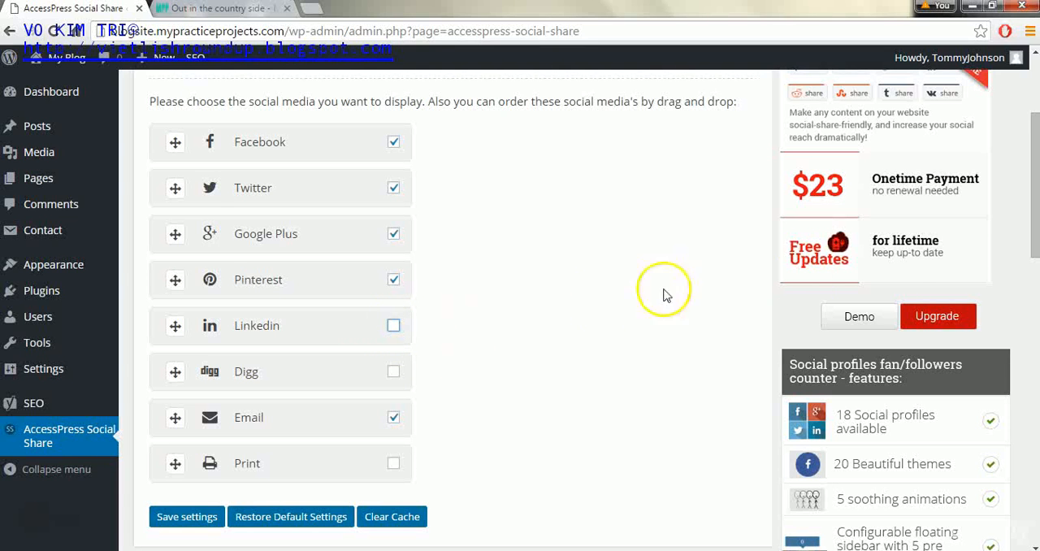
{"action": "left_click_drag", "start_coordinate": [1030, 223], "coordinate": [1031, 243]}
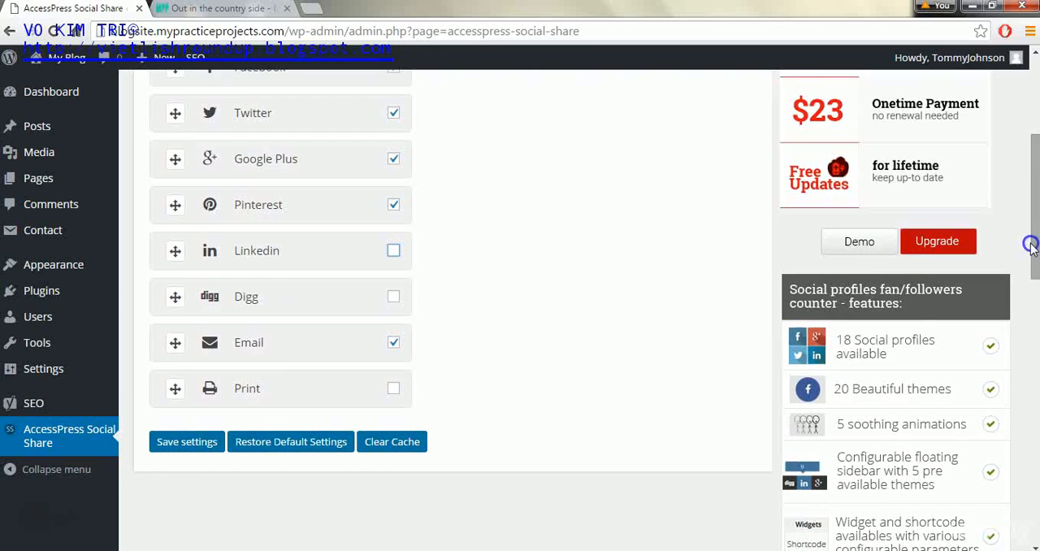
{"action": "left_click", "coordinate": [179, 444]}
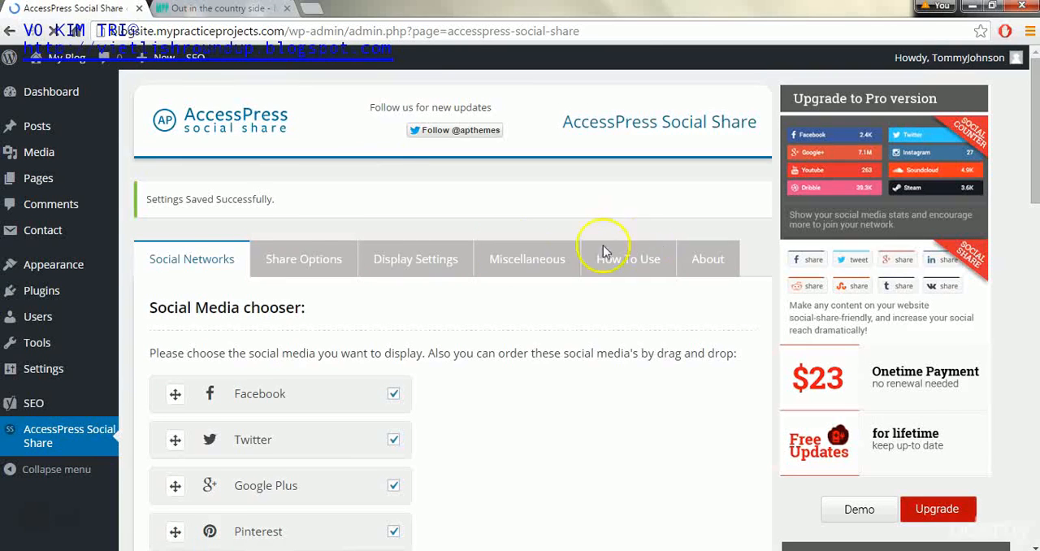
- Restrict the social share icons to Posts by disabling them for Pages in the share options, and save the settings
{"action": "left_click", "coordinate": [316, 258]}
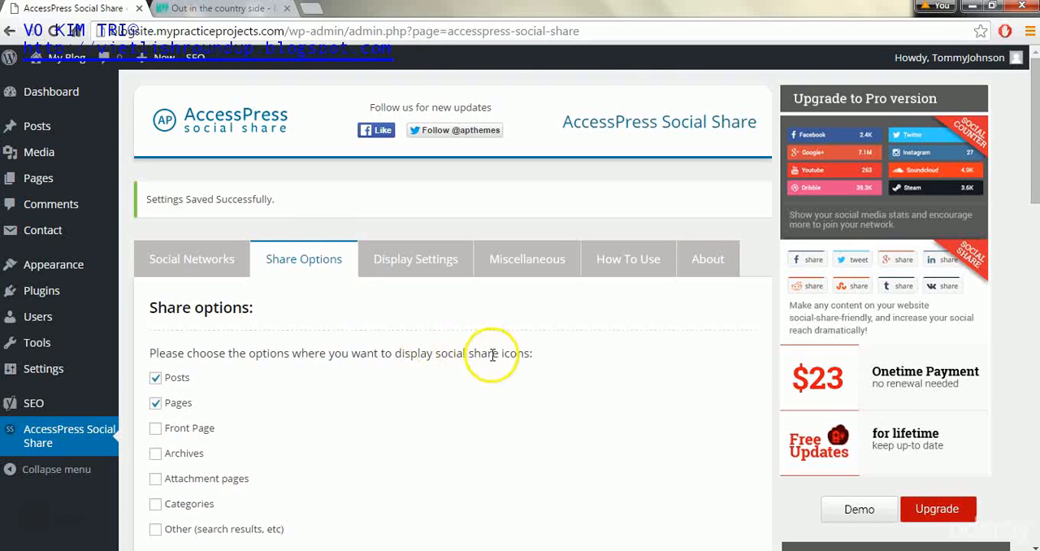
{"action": "left_click", "coordinate": [1034, 179]}
{"action": "left_click_drag", "start_coordinate": [1036, 179], "coordinate": [1033, 192]}
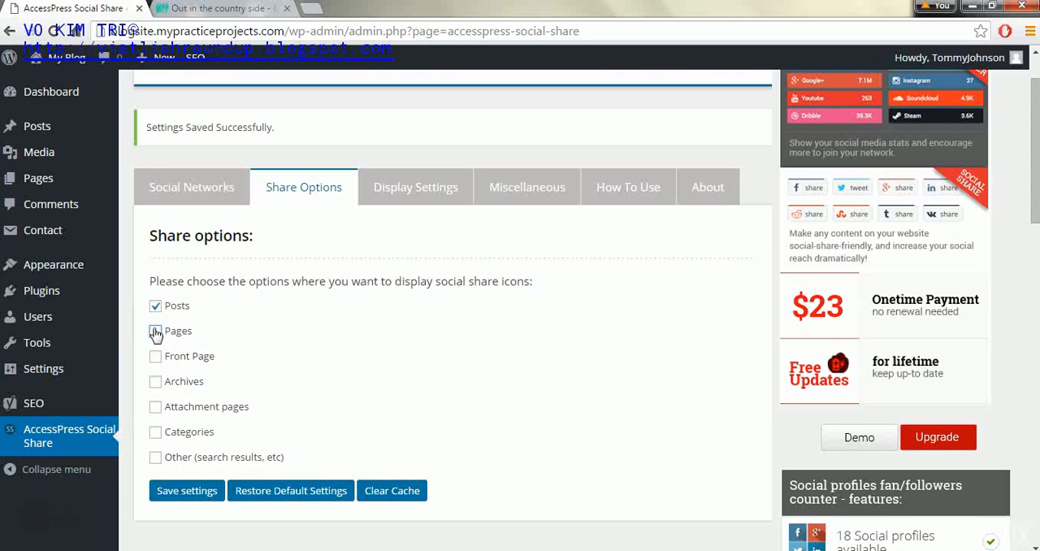
{"action": "left_click", "coordinate": [162, 490]}
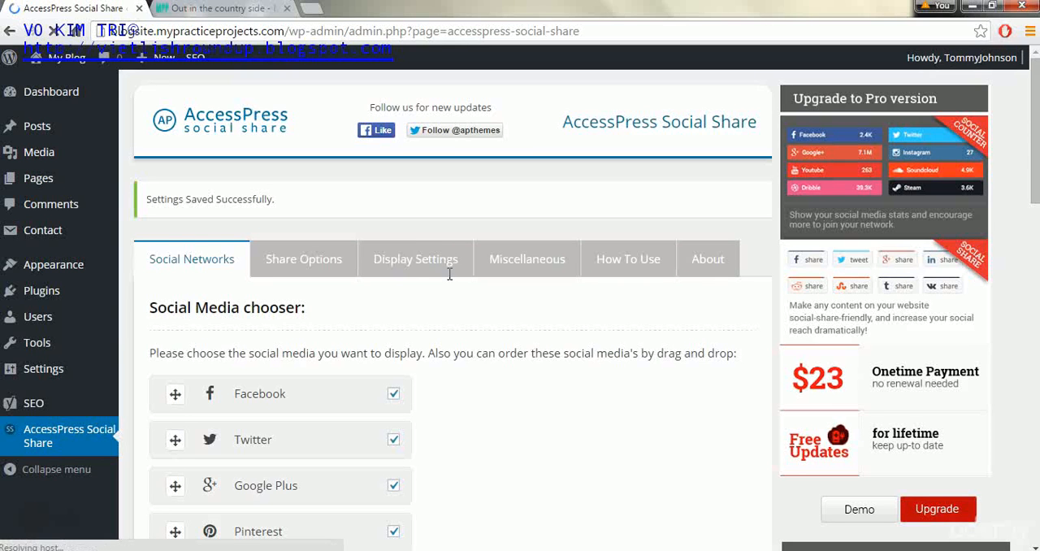
- Check the share icons' placement on the published post, set their display position to Both(Below content and Above content), and save the settings
{"action": "left_click", "coordinate": [424, 271]}
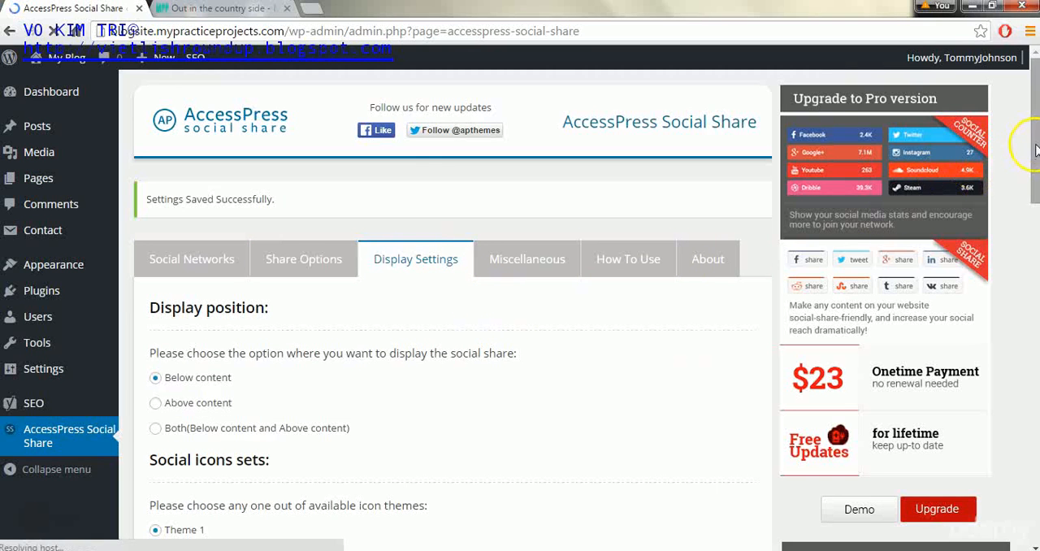
{"action": "left_click_drag", "start_coordinate": [1035, 148], "coordinate": [1032, 187]}
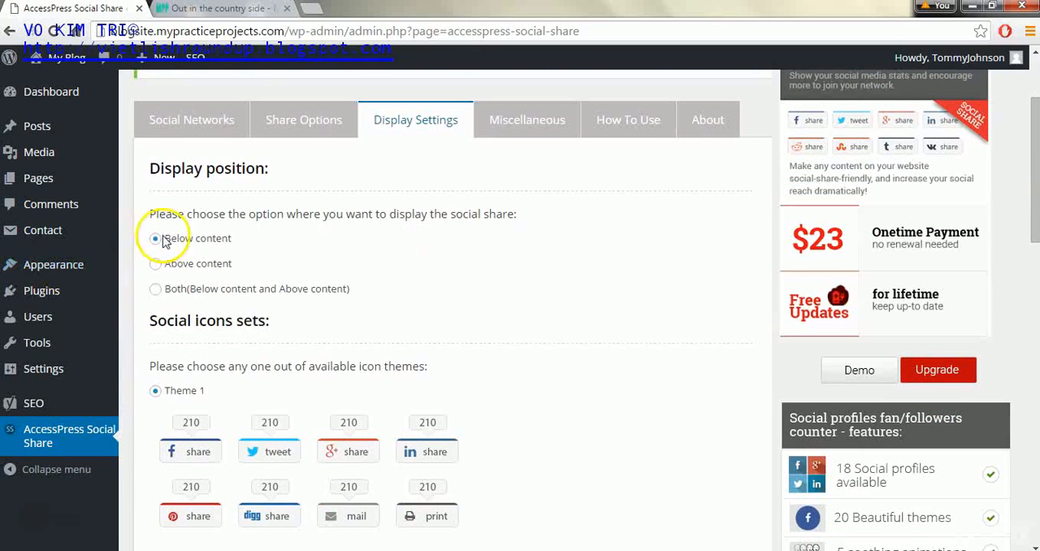
{"action": "left_click", "coordinate": [180, 10]}
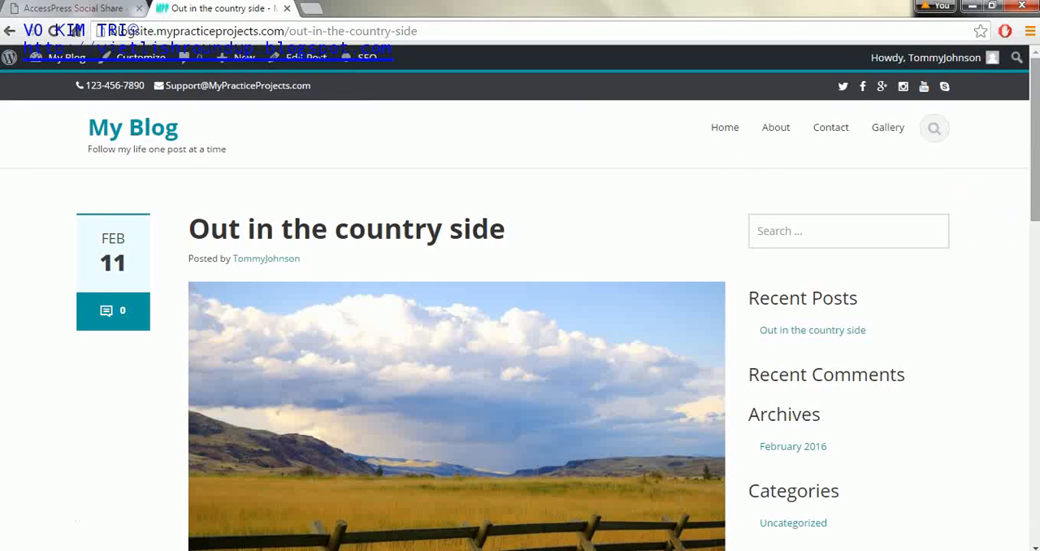
{"action": "left_click_drag", "start_coordinate": [1036, 139], "coordinate": [1029, 275]}
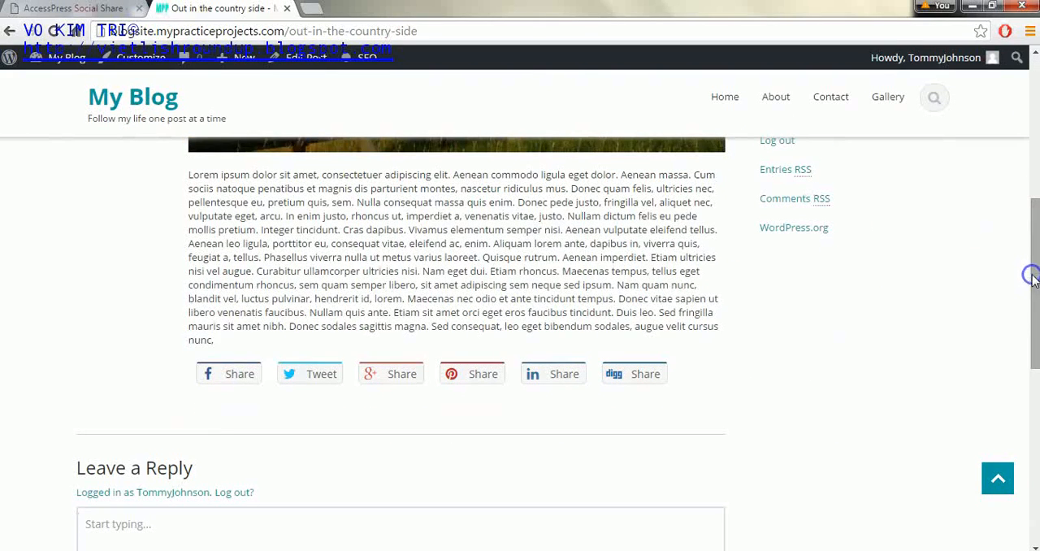
{"action": "left_click", "coordinate": [106, 9]}
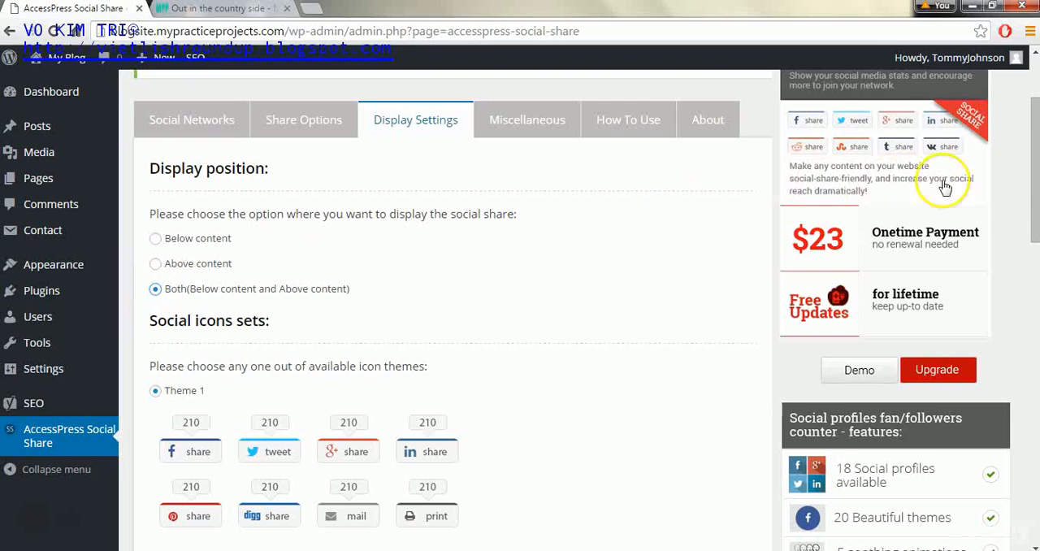
{"action": "left_click_drag", "start_coordinate": [1035, 162], "coordinate": [1037, 418]}
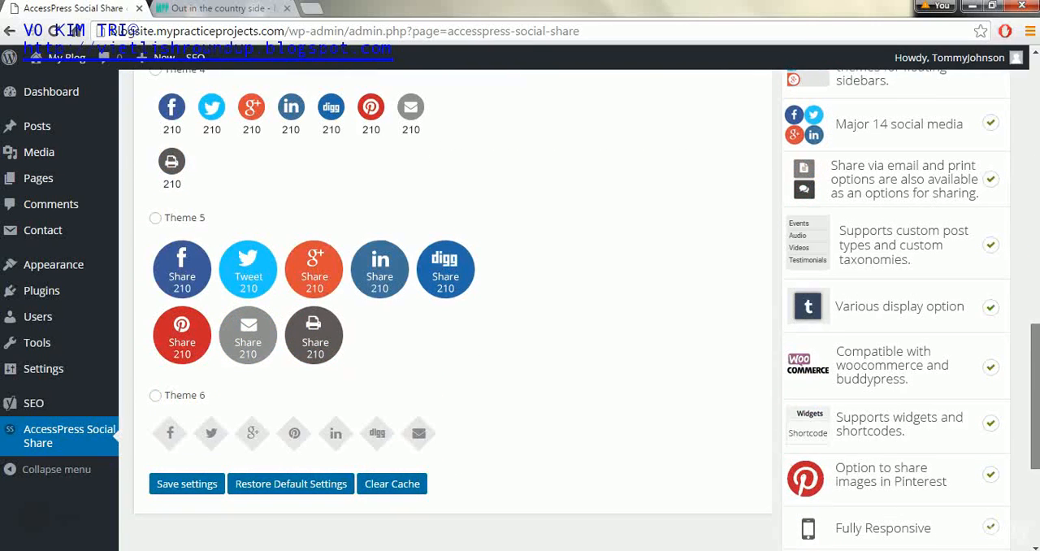
{"action": "left_click", "coordinate": [173, 488]}
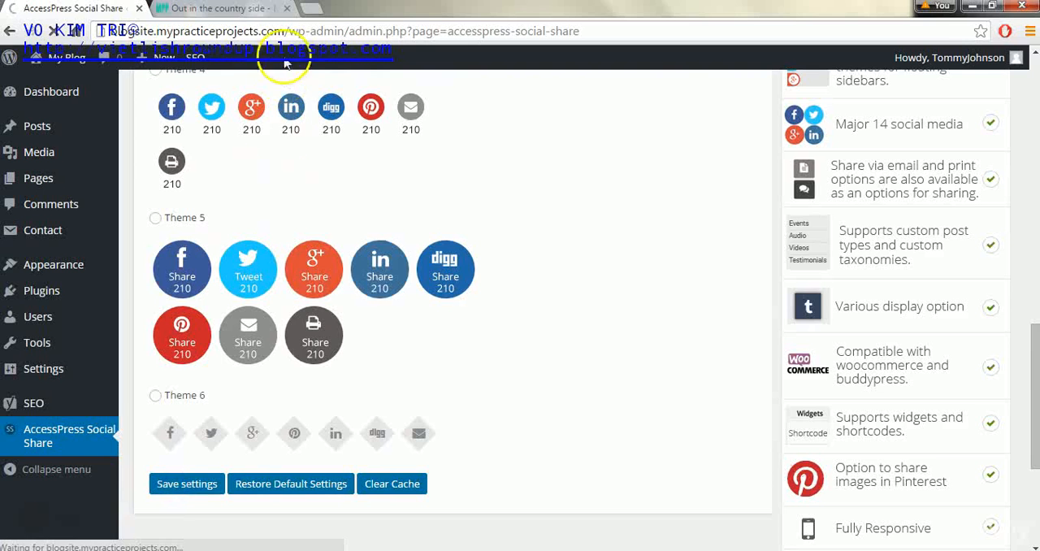
- Reload the published post "Out in the country side" to check the share icons' display positions
{"action": "left_click", "coordinate": [238, 12]}
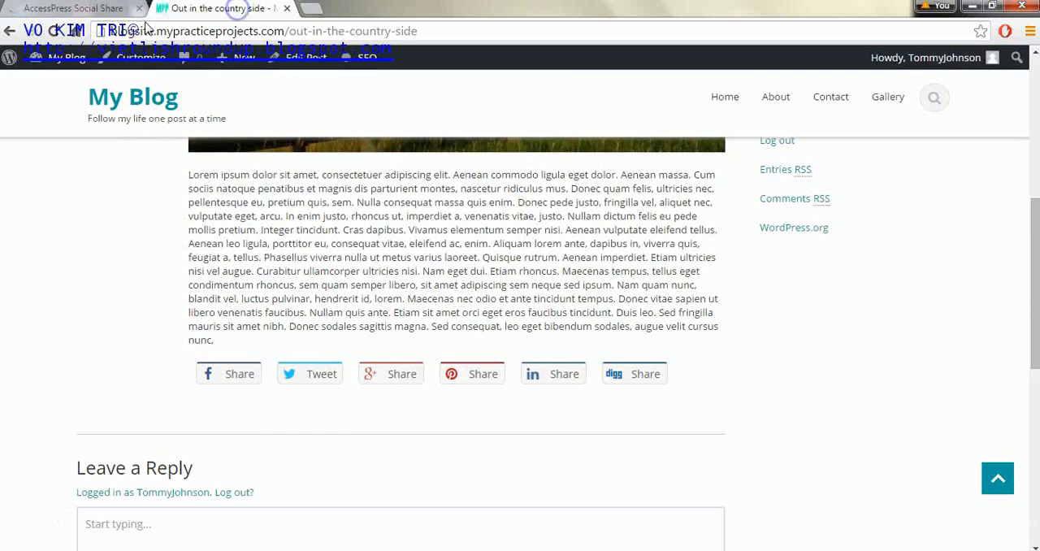
{"action": "left_click", "coordinate": [53, 31]}
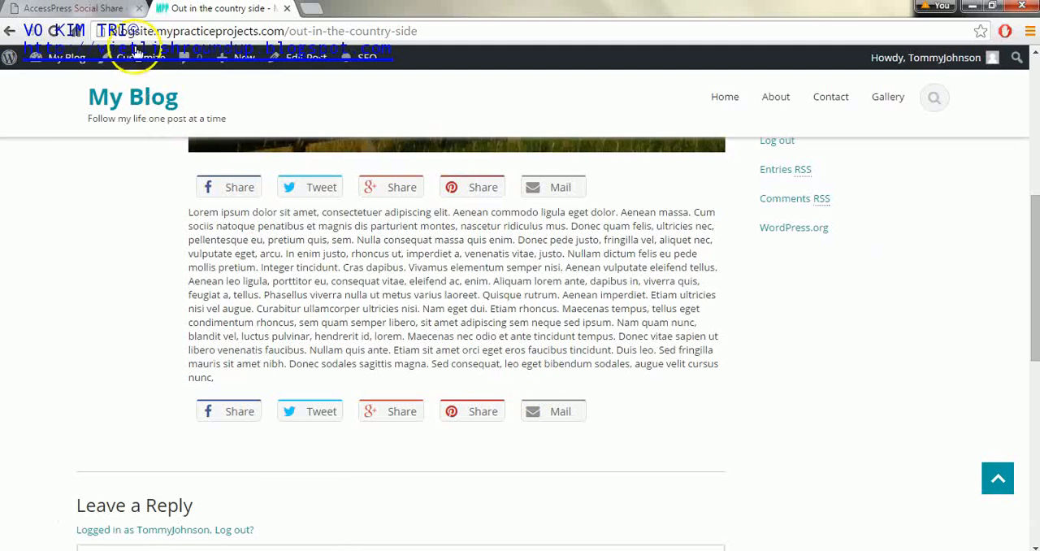
- In the AccessPress Social Share display settings, set the icons' display position to Below content, review the icon themes, and save the settings
{"action": "left_click", "coordinate": [104, 11]}
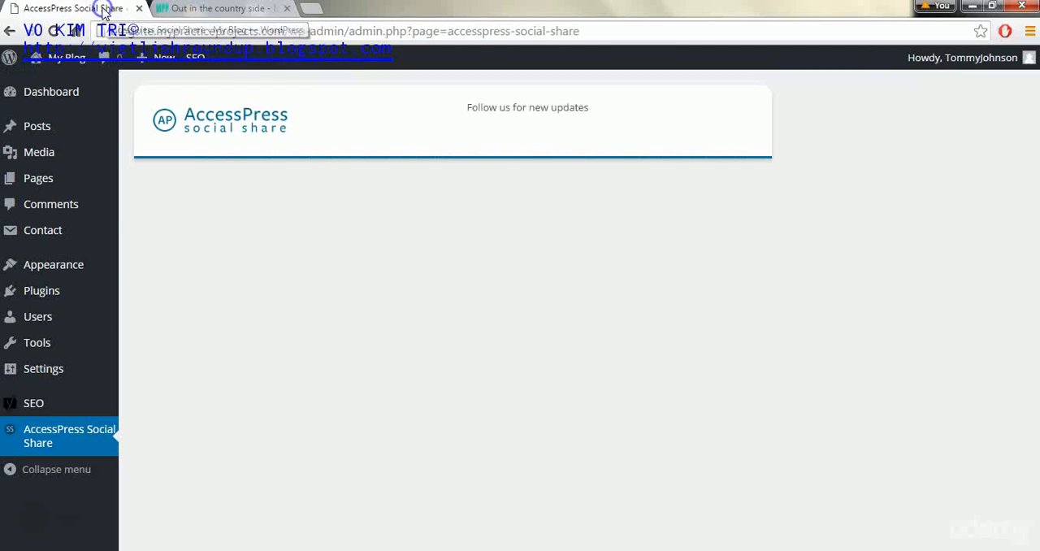
{"action": "left_click", "coordinate": [428, 260]}
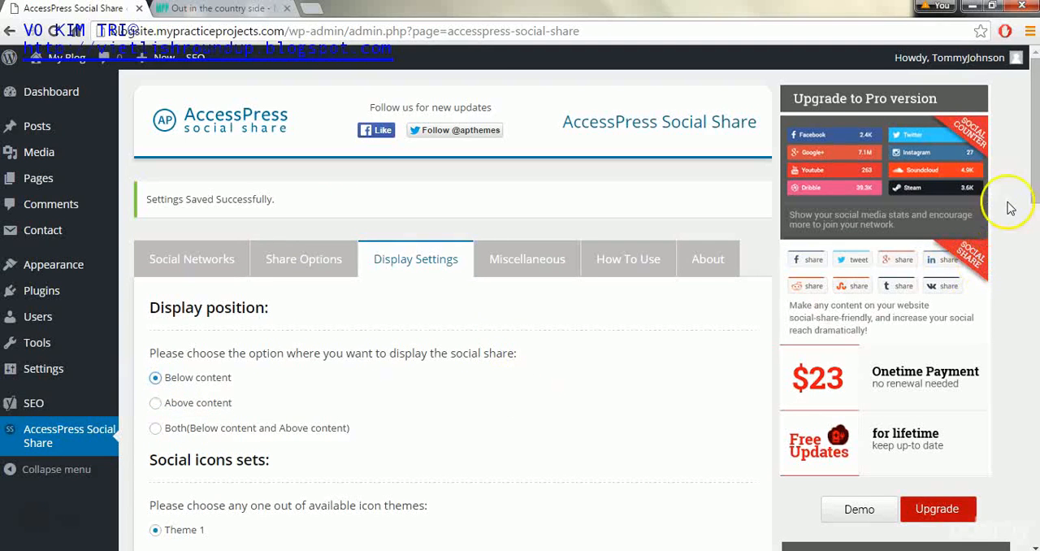
{"action": "left_click_drag", "start_coordinate": [1031, 188], "coordinate": [1033, 287]}
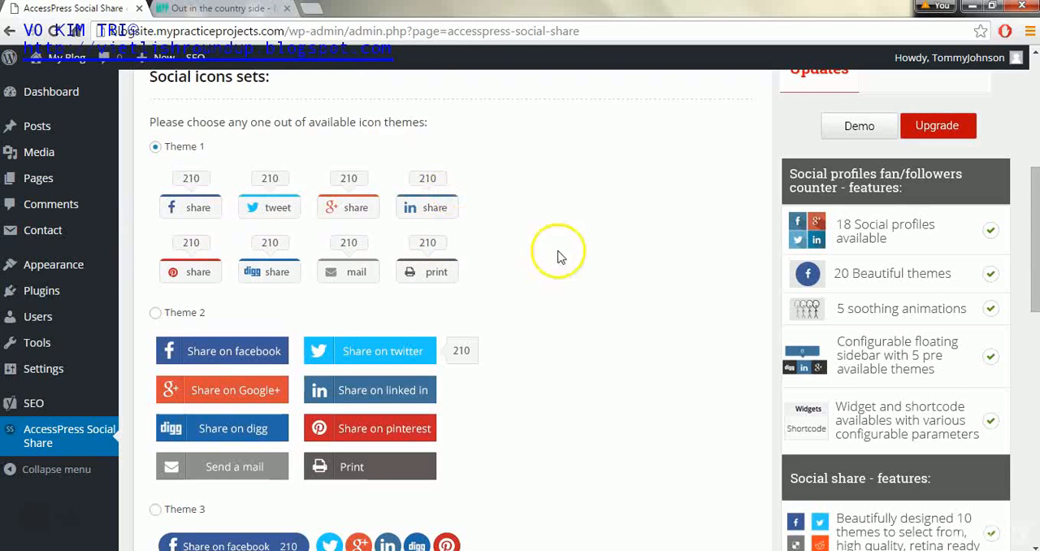
{"action": "left_click_drag", "start_coordinate": [1029, 216], "coordinate": [1031, 268]}
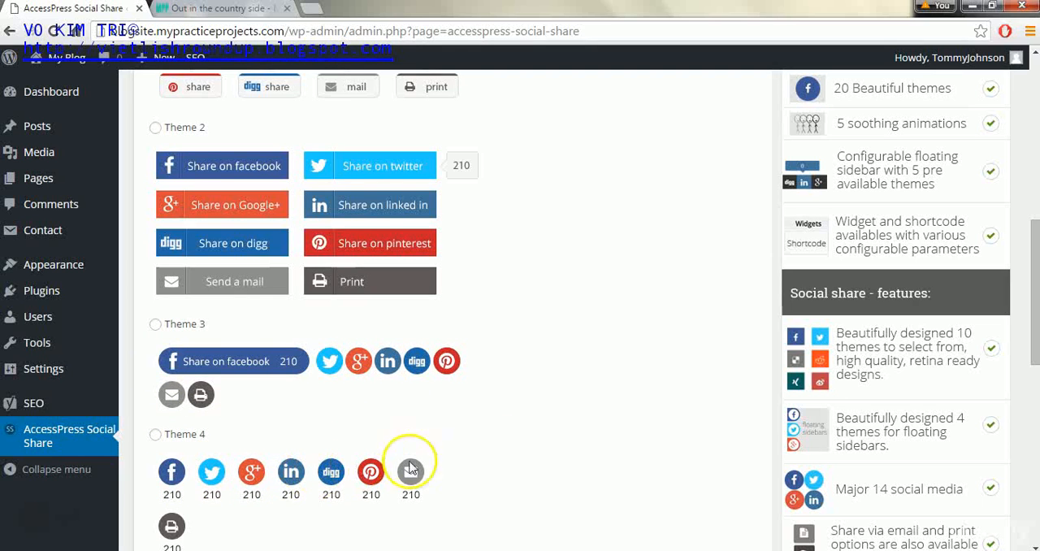
{"action": "left_click_drag", "start_coordinate": [1036, 328], "coordinate": [718, 280]}
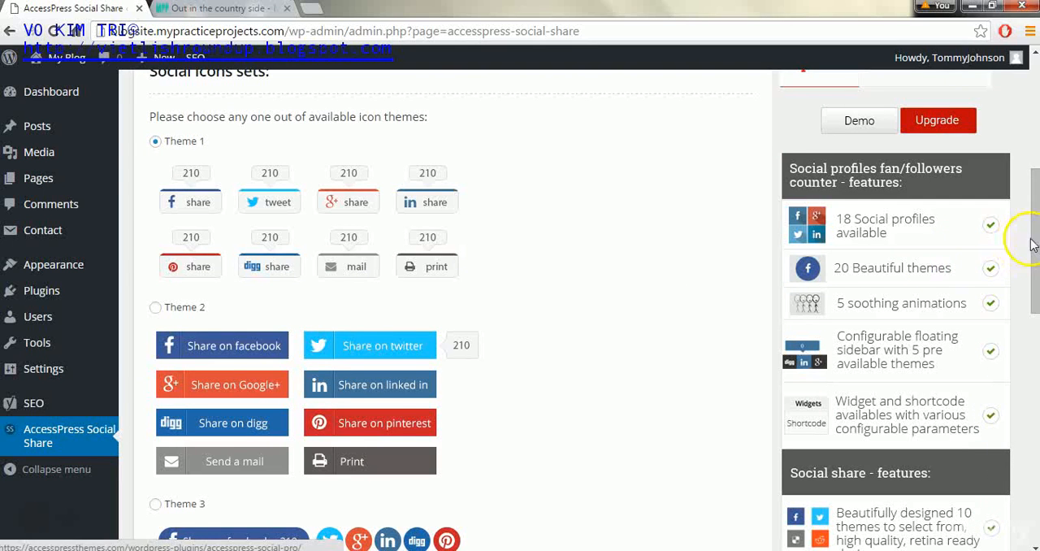
{"action": "left_click_drag", "start_coordinate": [1034, 241], "coordinate": [1033, 434]}
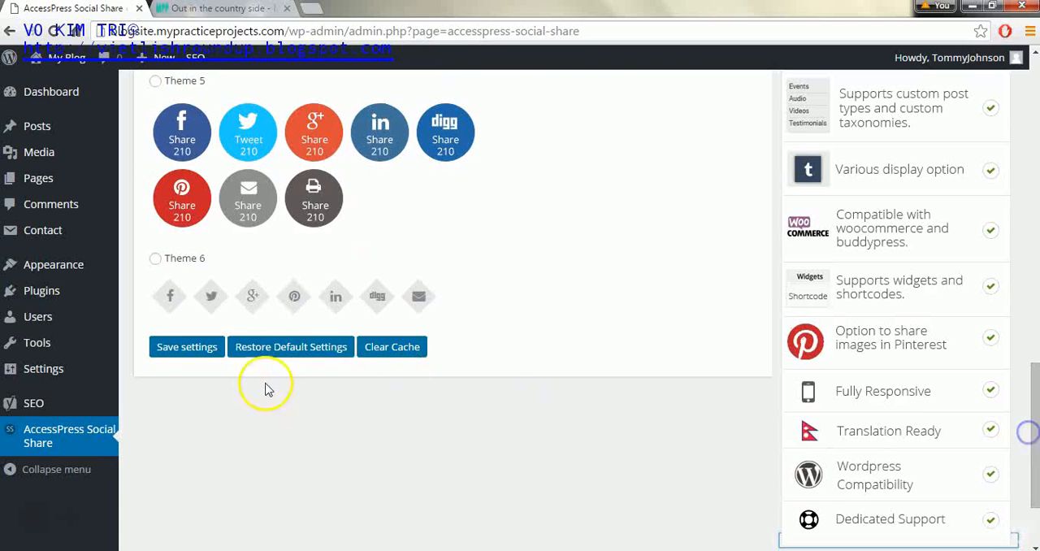
{"action": "left_click", "coordinate": [195, 347]}
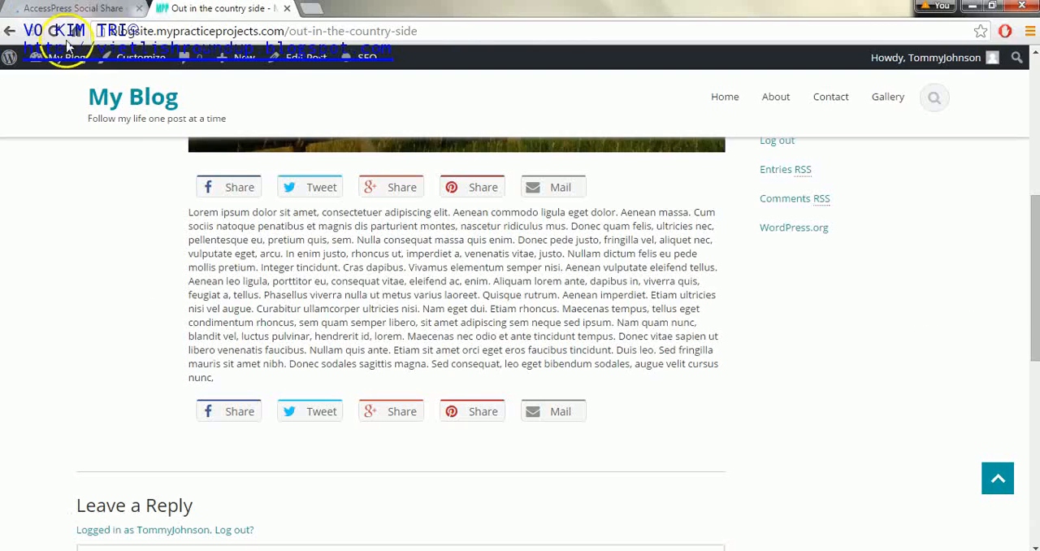
- Refresh the published post and examine the share icons' placement and the whole post up to its title
{"action": "left_click", "coordinate": [49, 31]}
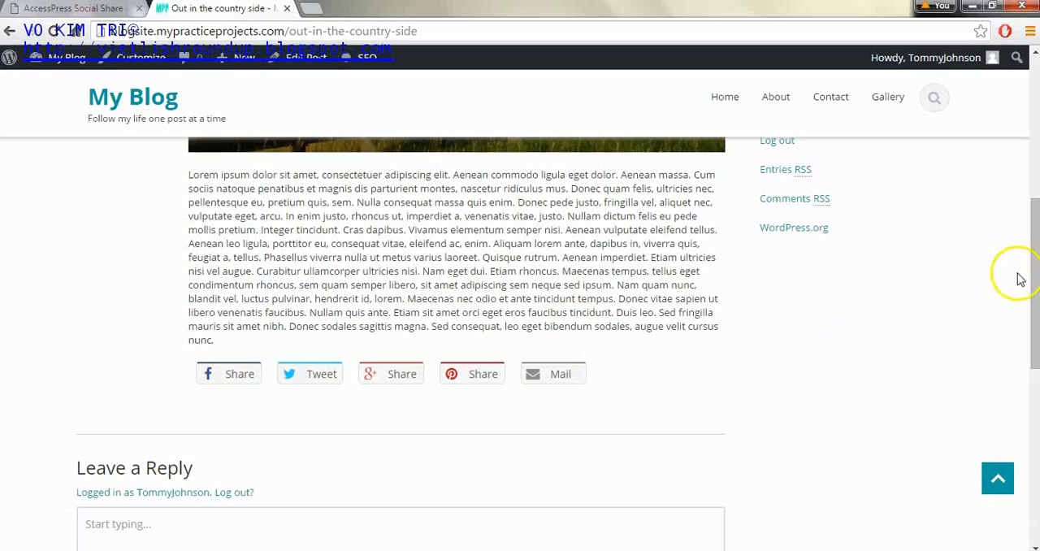
{"action": "left_click_drag", "start_coordinate": [1036, 272], "coordinate": [1027, 96]}
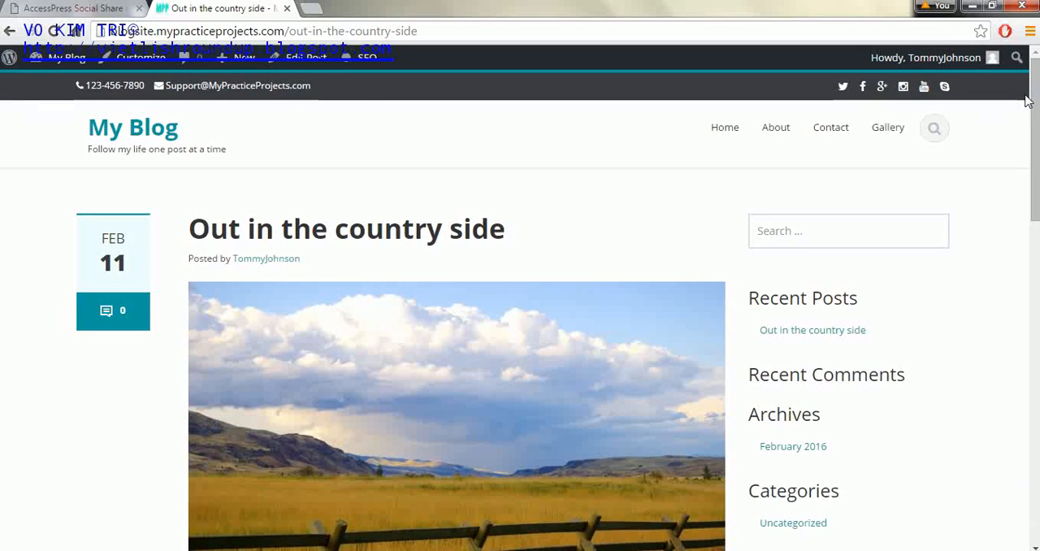